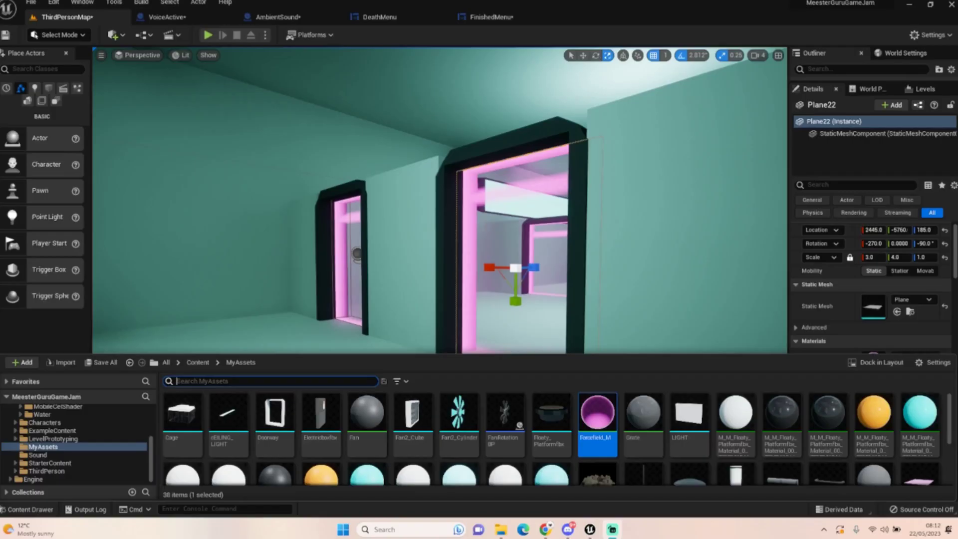
# - Examine the forcefield plane in the middle doorway up close, from an angle and from farther back in the room
pyautogui.moveTo(626, 286); pyautogui.dragTo(628, 299, button='right')
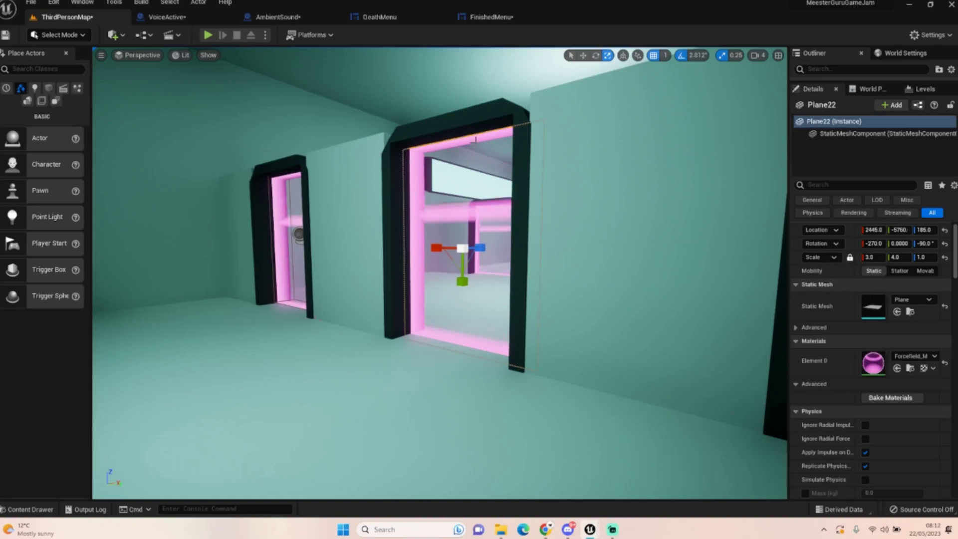
pyautogui.press('w')
pyautogui.moveTo(520, 226); pyautogui.dragTo(643, 226, button='right')
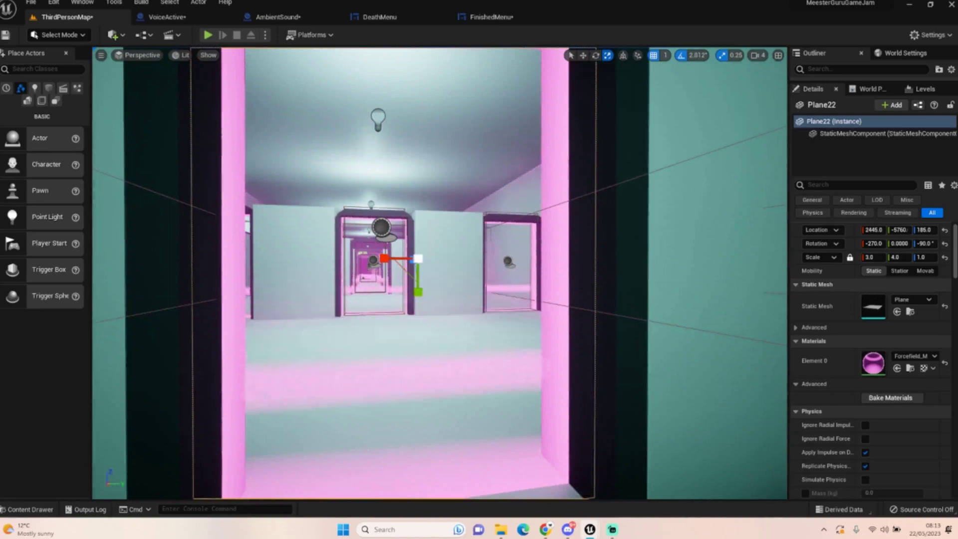
pyautogui.moveTo(354, 316); pyautogui.dragTo(312, 316, button='right')
pyautogui.press('s')
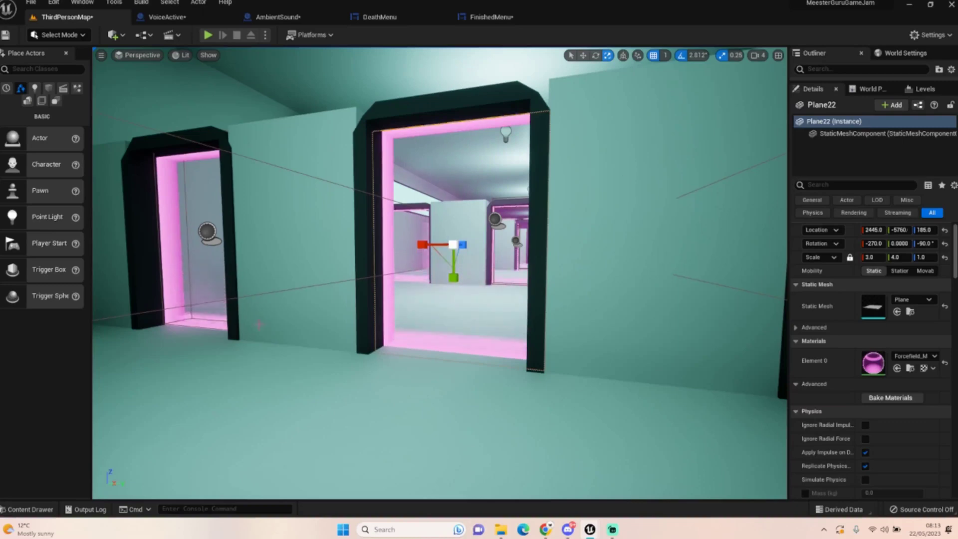
pyautogui.press('a')
pyautogui.moveTo(531, 128); pyautogui.dragTo(700, 138, button='right')
pyautogui.press('d')
pyautogui.press('a')
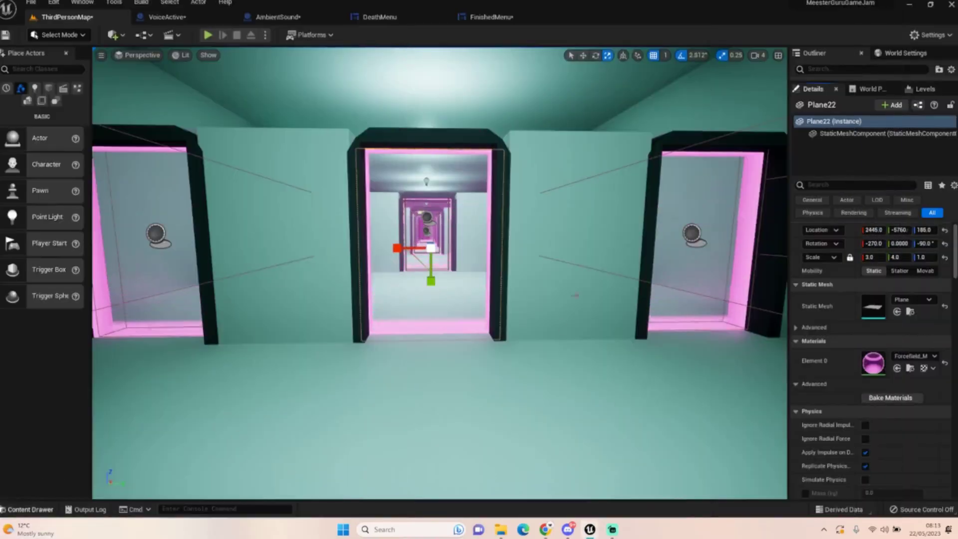
# - Create a new material named ForcefieldTUT in the MyAssets folder
pyautogui.hotkey('ctrl', 'space')
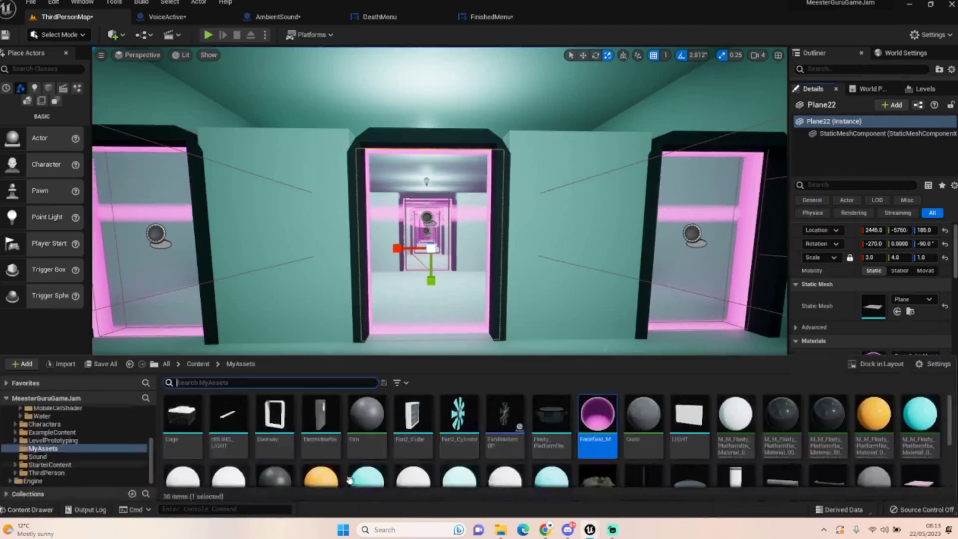
pyautogui.scroll(-5, 463, 431)
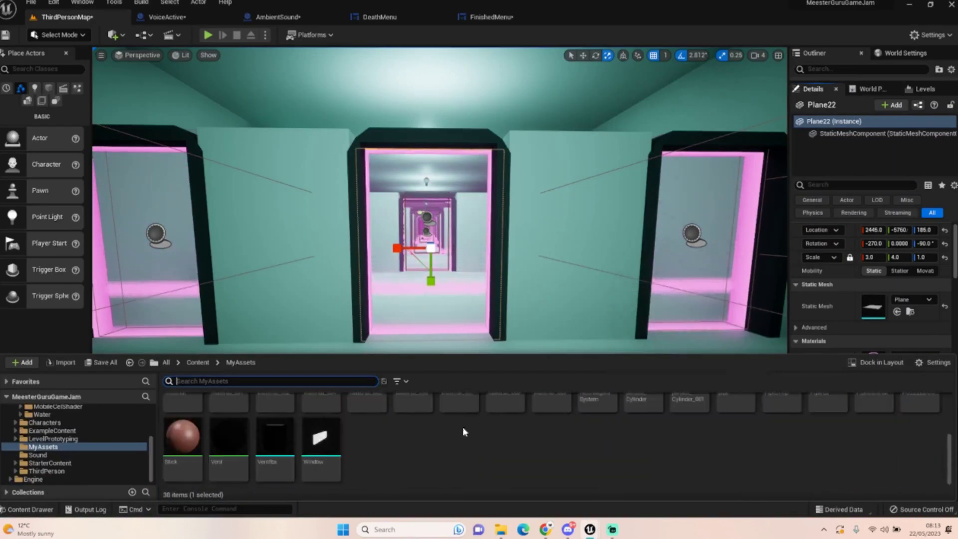
pyautogui.rightClick(367, 430)
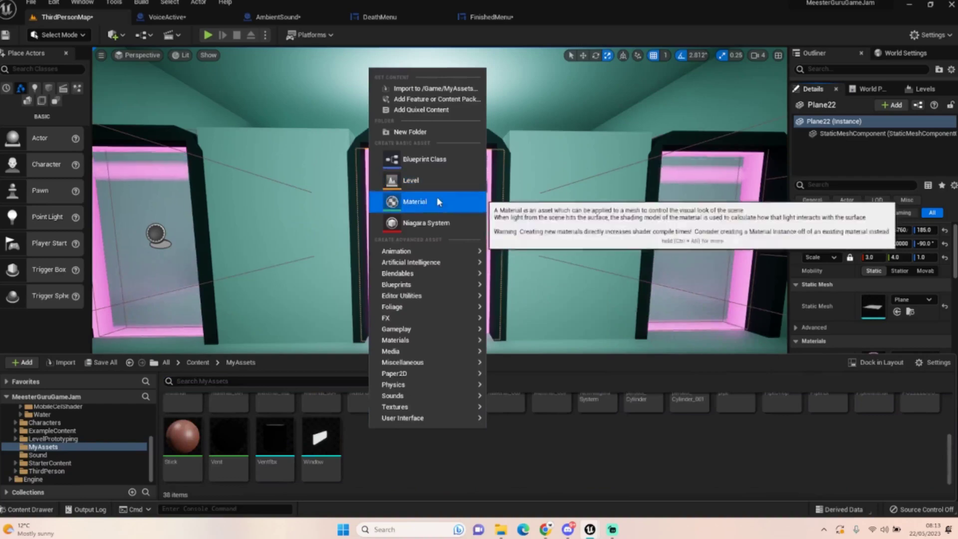
pyautogui.click(415, 201)
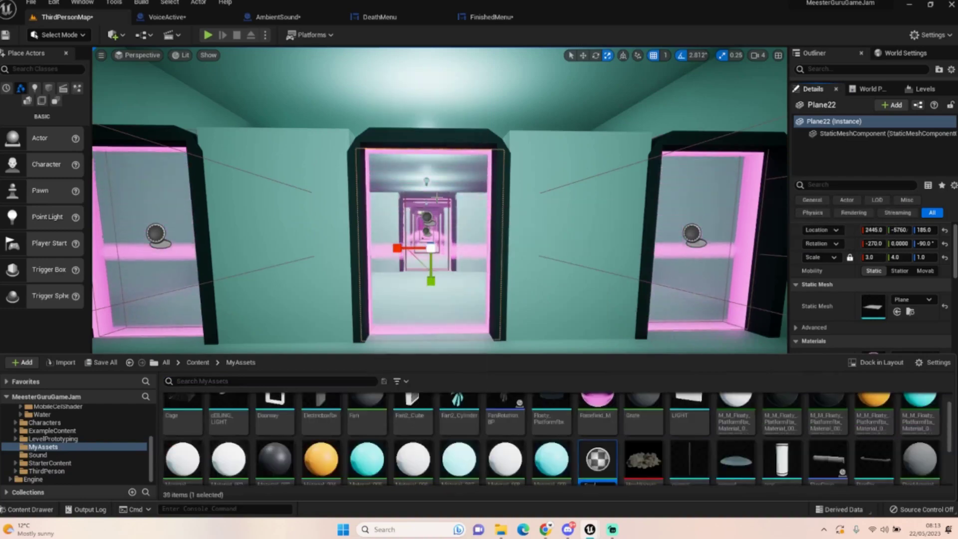
pyautogui.scroll(-1, 530, 291)
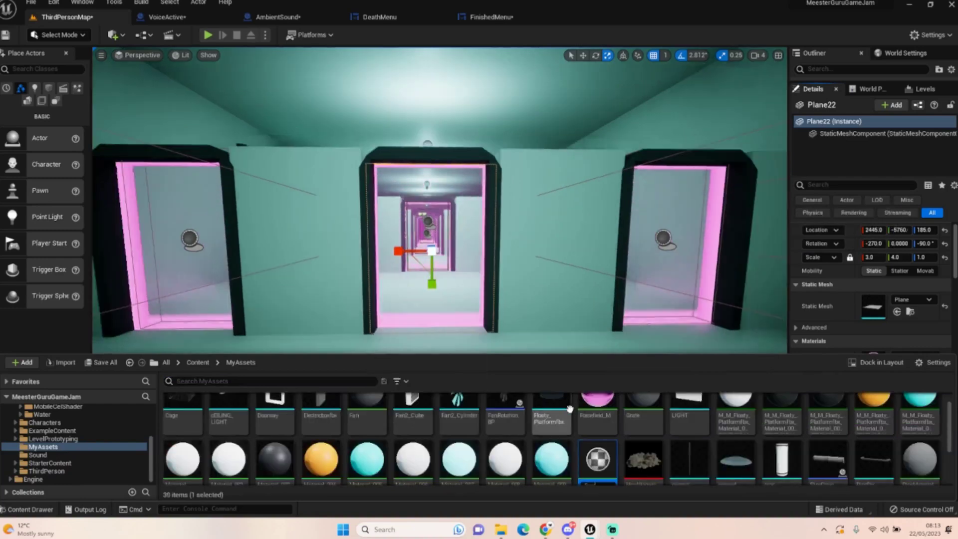
pyautogui.write('Fo')
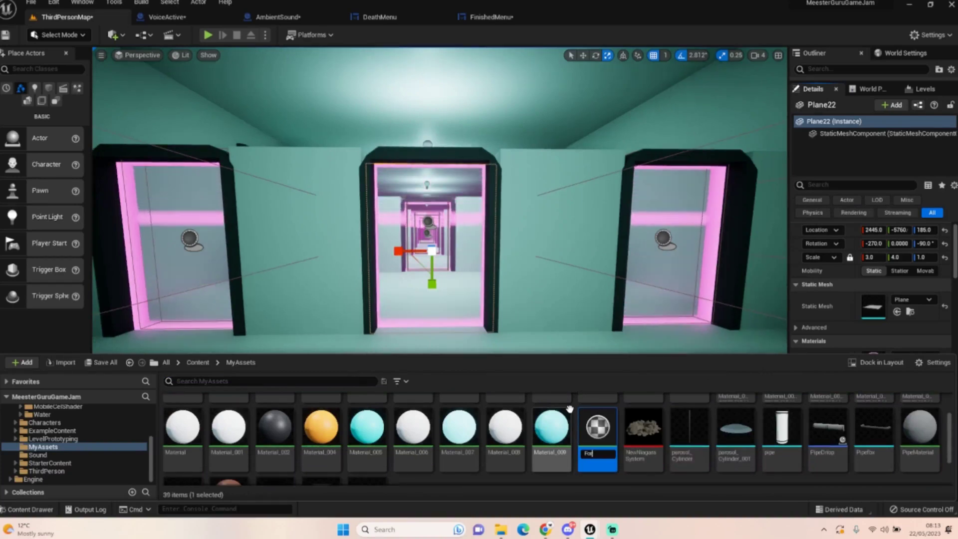
pyautogui.write('rcefieldTUT')
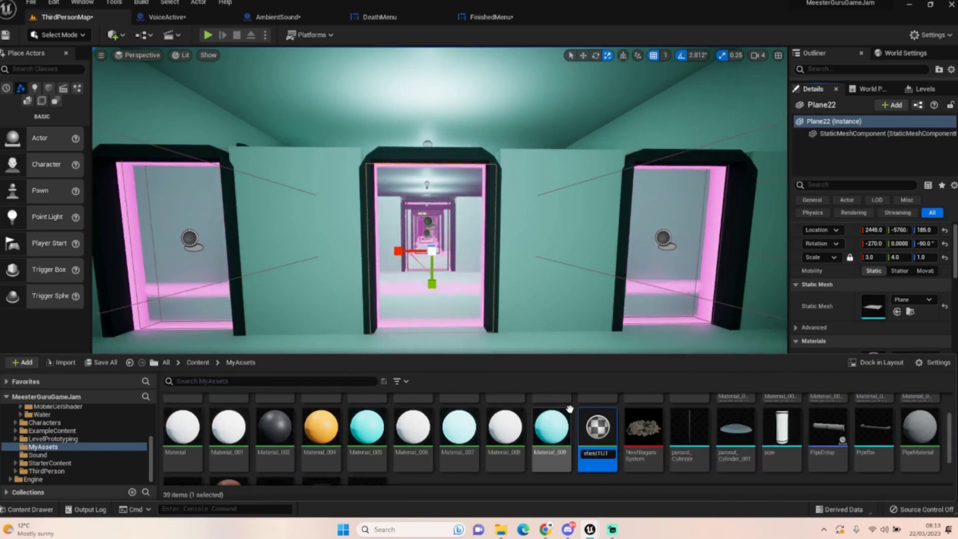
pyautogui.press('Return')
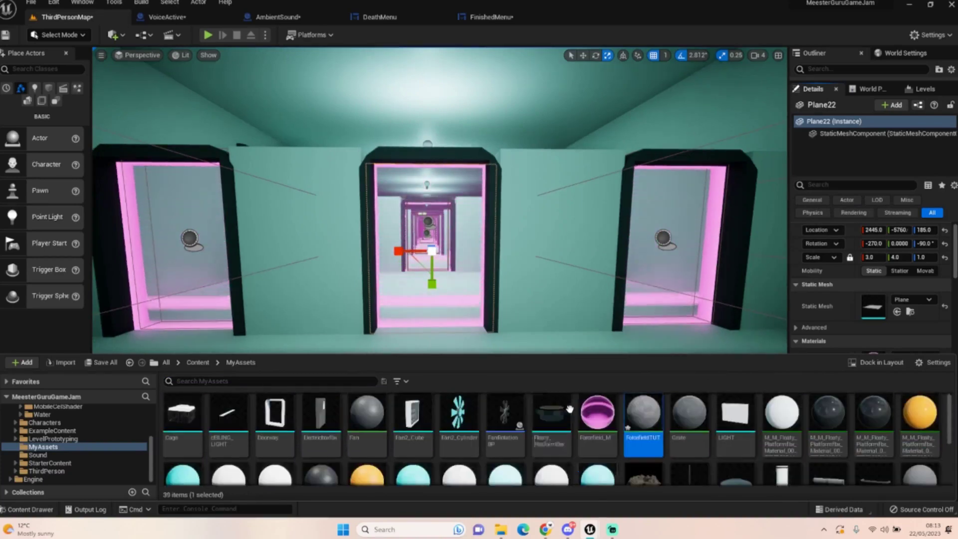
# - Open the ForcefieldTUT material and set its blend mode to Translucent
pyautogui.doubleClick(652, 416)
pyautogui.moveTo(370, 158); pyautogui.dragTo(601, 158, button='right')
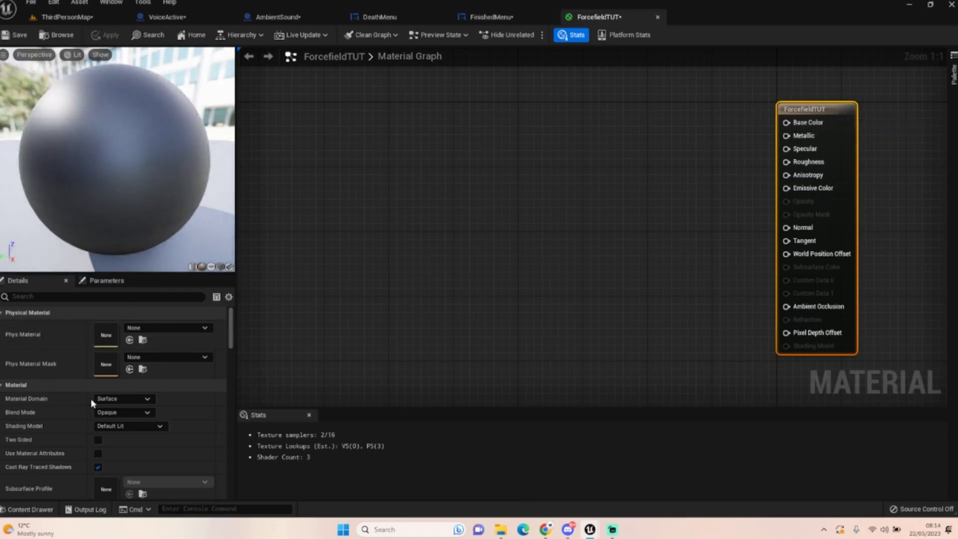
pyautogui.click(146, 410)
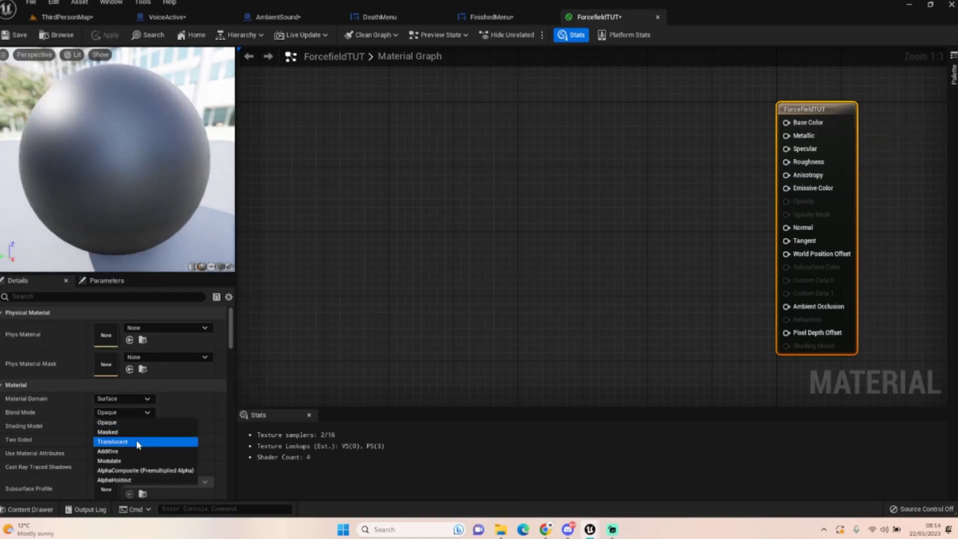
pyautogui.click(136, 441)
pyautogui.moveTo(499, 225); pyautogui.dragTo(533, 224, button='right')
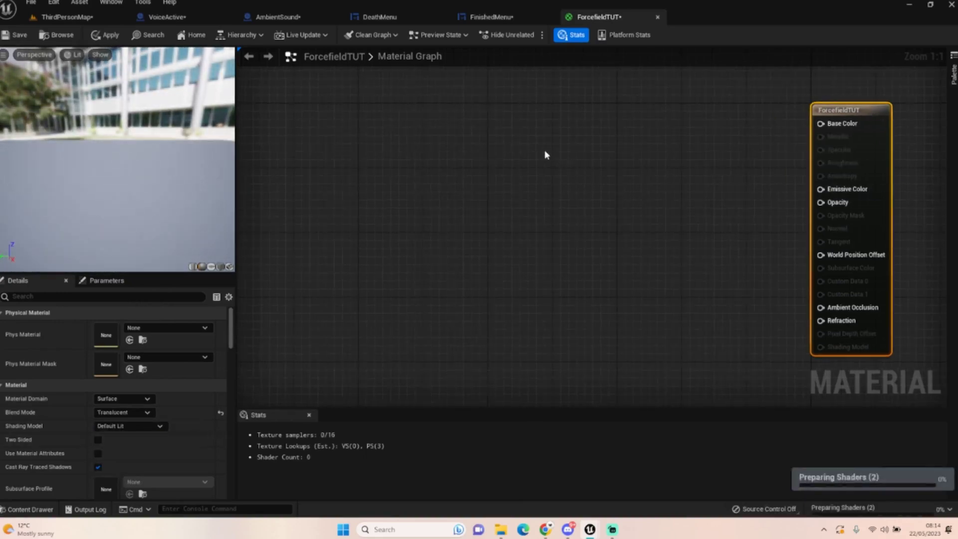
# - Add two Constant3Vector nodes to the material graph, stacked one above the other well away from the result node
pyautogui.click(518, 110)
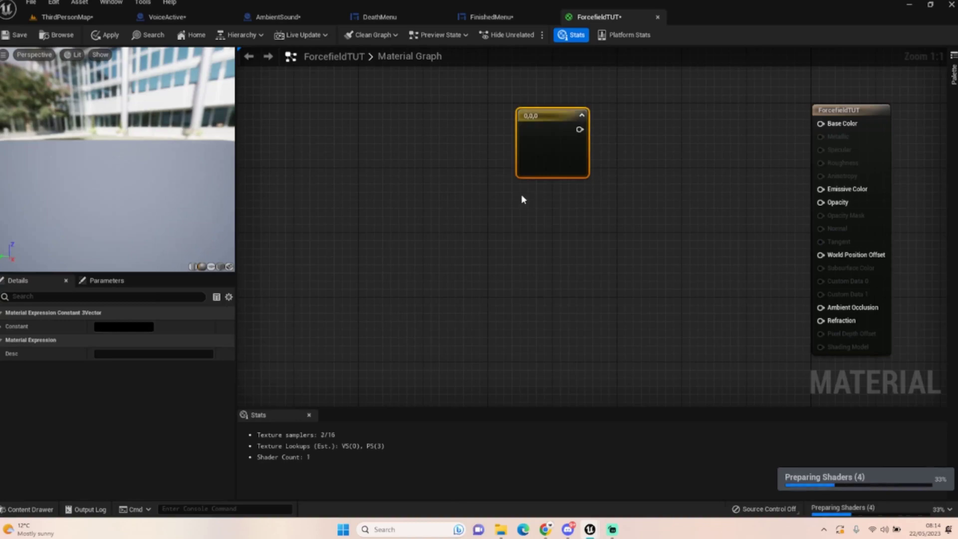
pyautogui.click(522, 195)
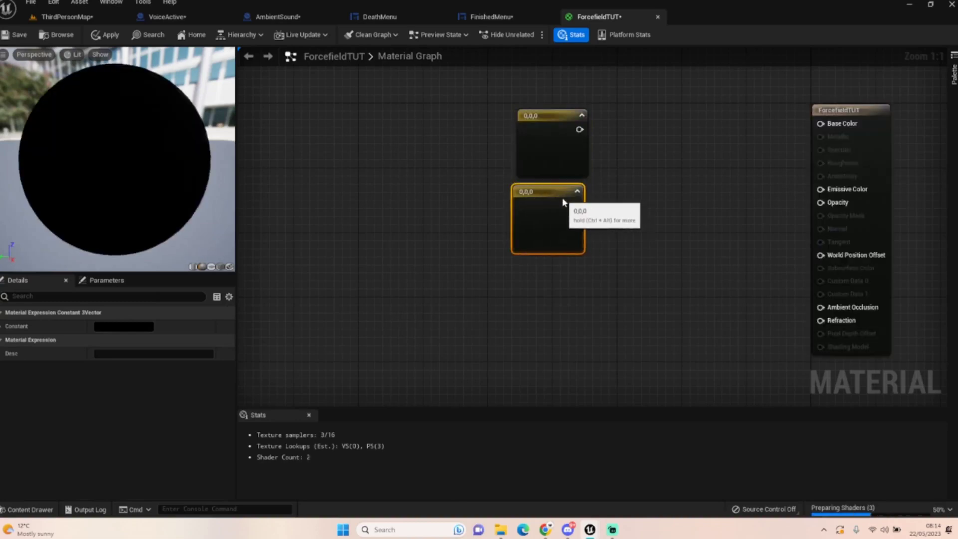
pyautogui.moveTo(456, 107); pyautogui.dragTo(444, 201)
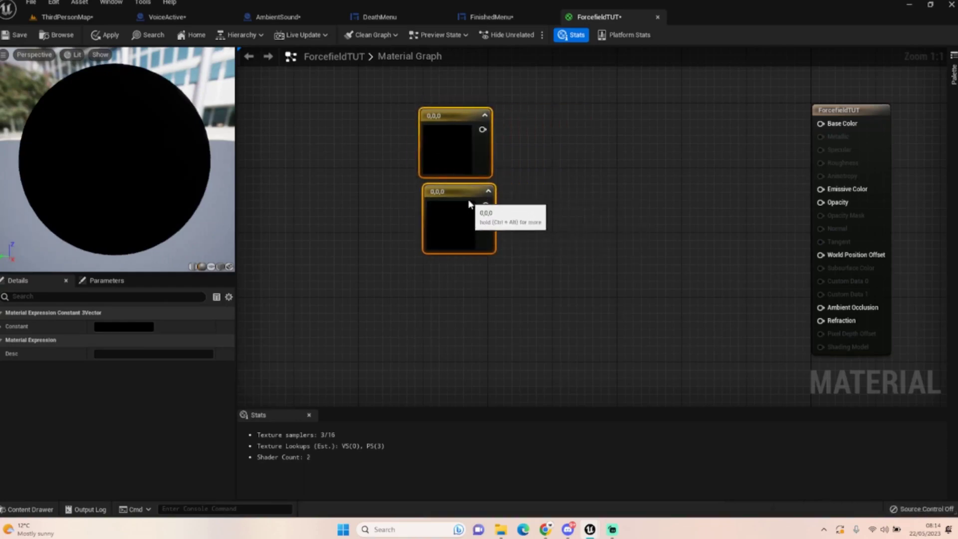
# - Set the upper colour constant to a dark blue-purple, about R 0.063, G 0.029, B 0.281
pyautogui.doubleClick(445, 132)
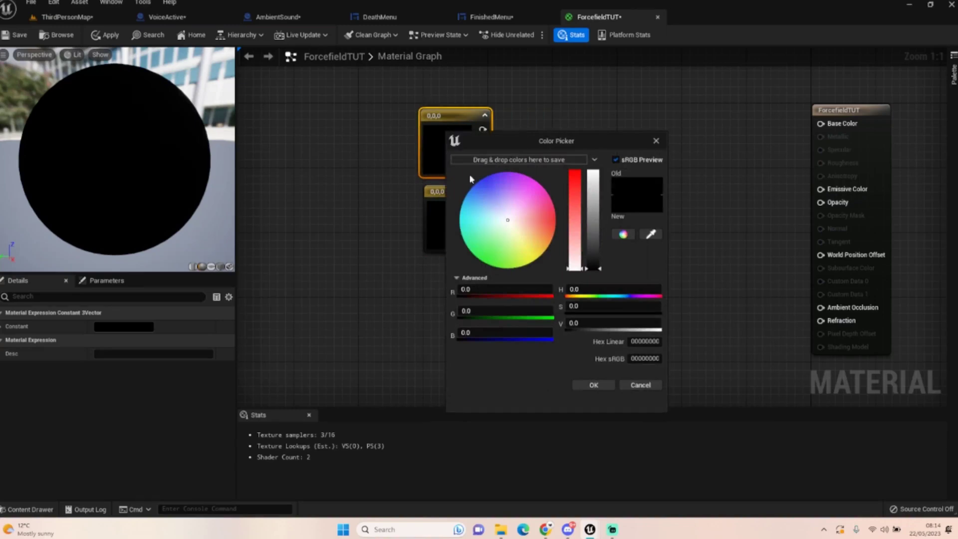
pyautogui.moveTo(497, 188); pyautogui.dragTo(492, 187)
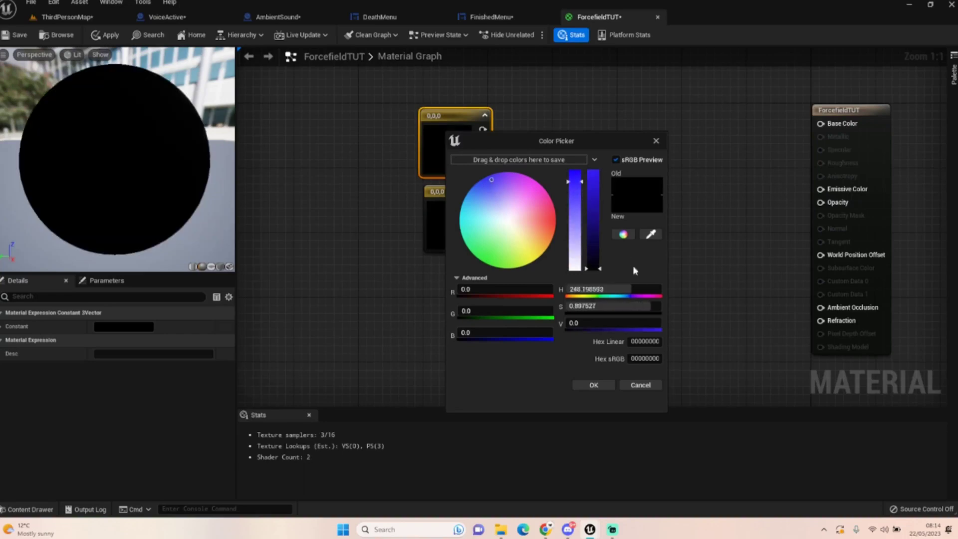
pyautogui.moveTo(600, 270); pyautogui.dragTo(601, 239)
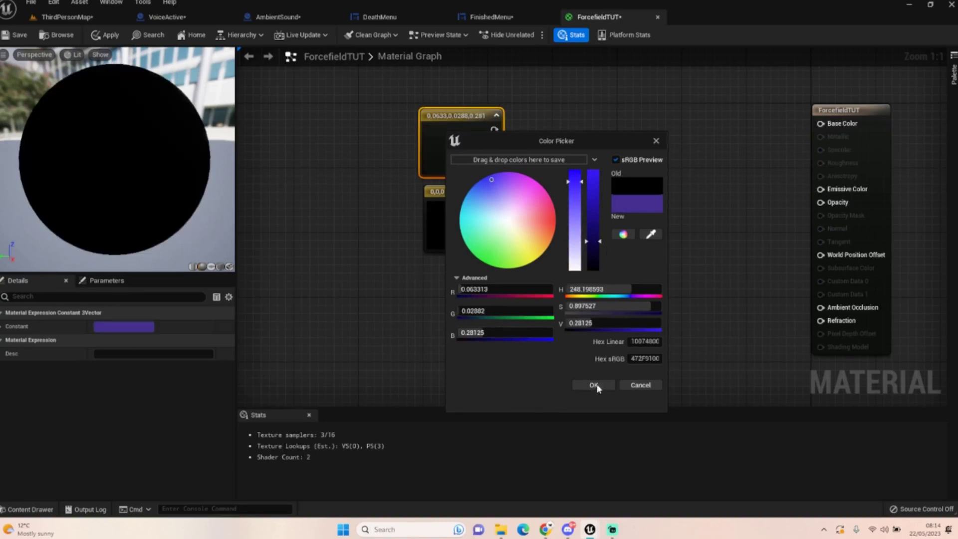
pyautogui.click(594, 384)
# - Set the lower colour constant to a bright yellow, about R 0.927, G 0.816, B 0.116
pyautogui.click(468, 221)
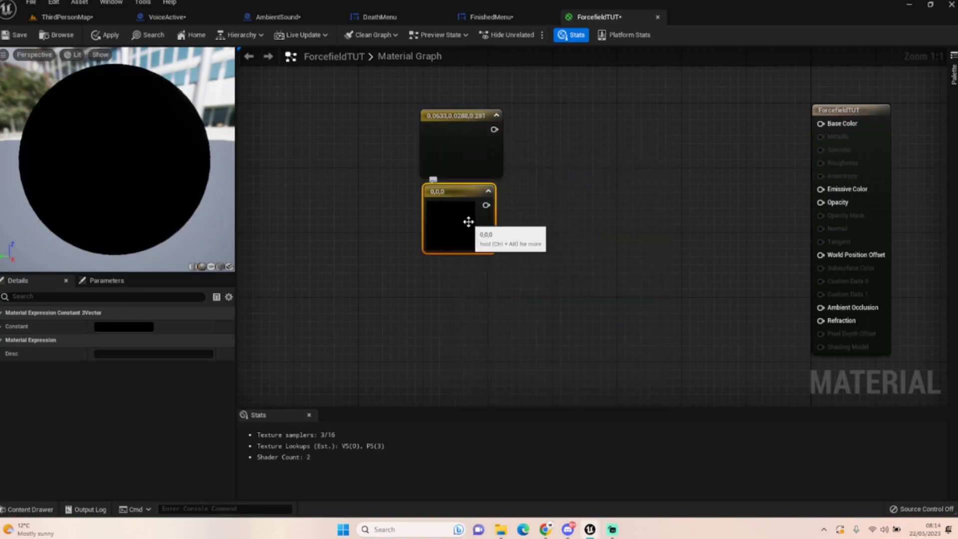
pyautogui.doubleClick(468, 222)
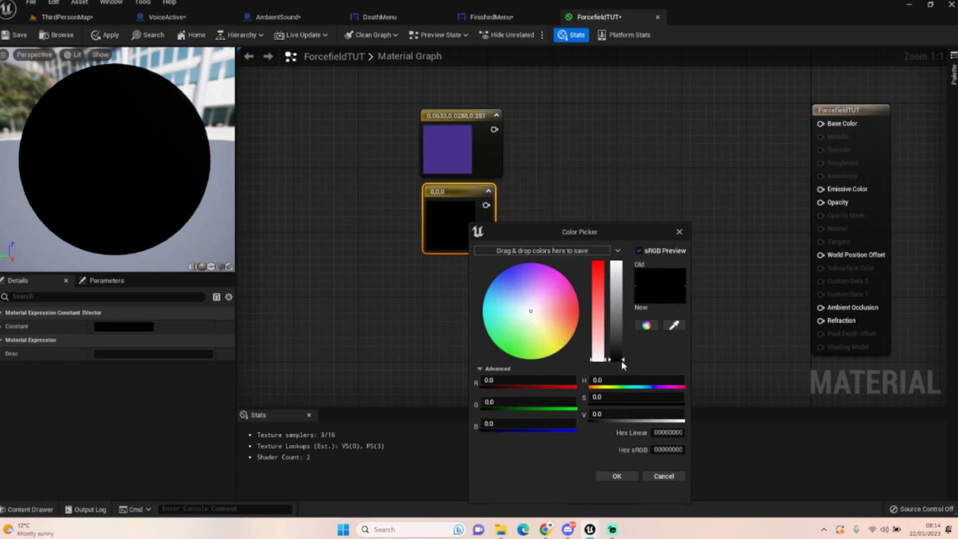
pyautogui.moveTo(621, 361); pyautogui.dragTo(626, 312)
pyautogui.moveTo(548, 341); pyautogui.dragTo(556, 344)
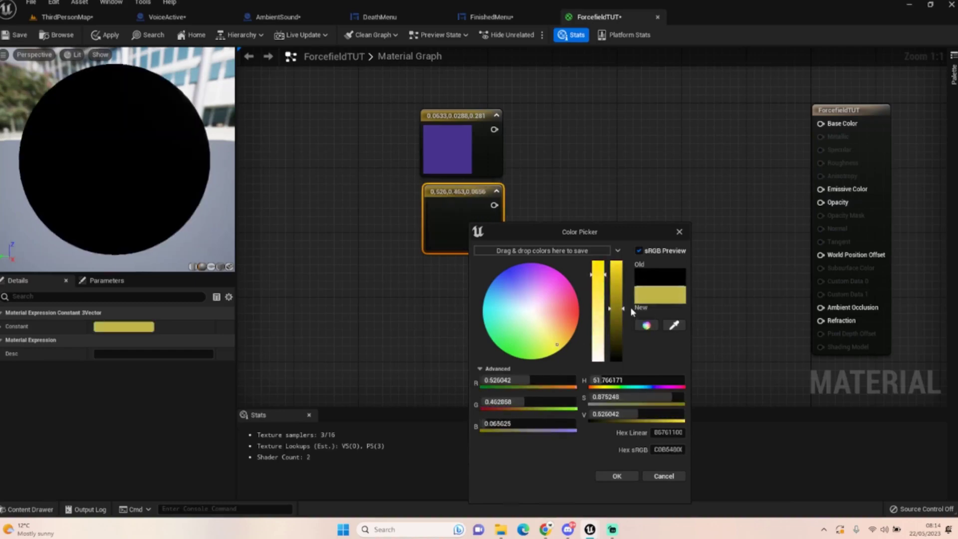
pyautogui.moveTo(623, 312); pyautogui.dragTo(623, 269)
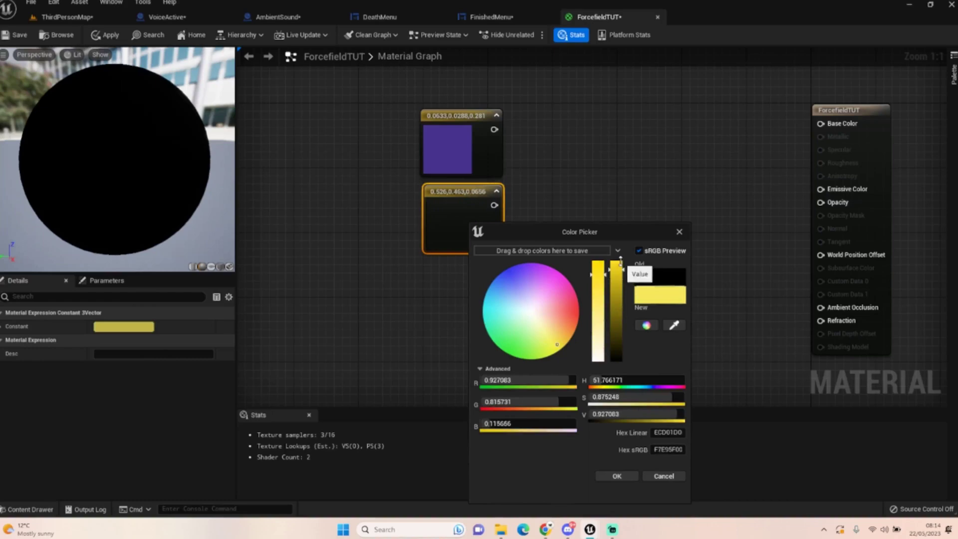
pyautogui.click(616, 476)
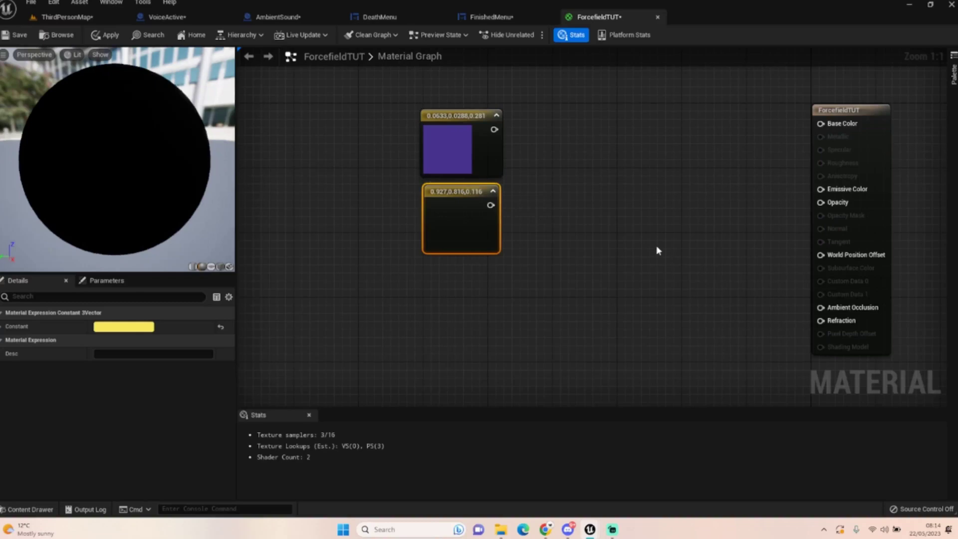
# - Add a Lerp node fed by the purple constant in A, the yellow constant in B and a new Fresnel node in Alpha
pyautogui.click(564, 157)
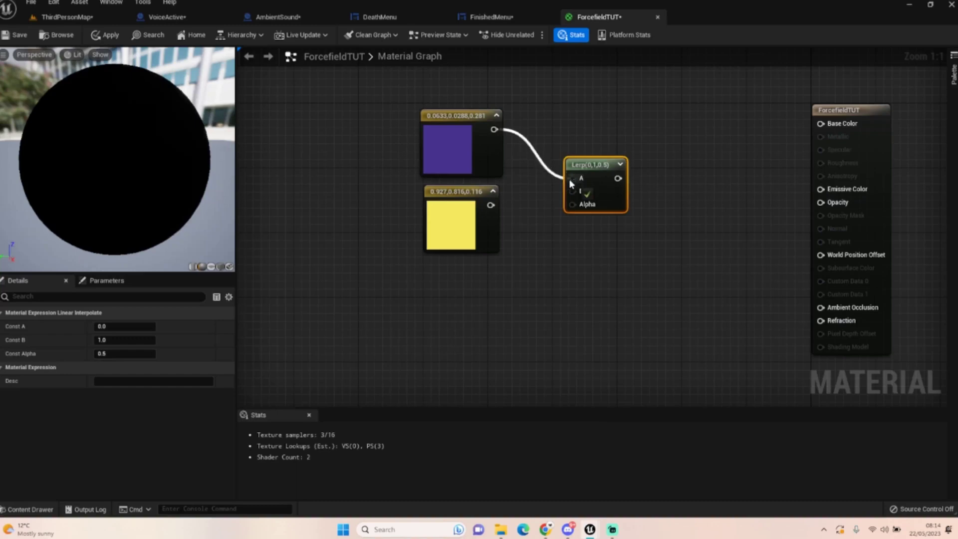
pyautogui.moveTo(570, 185); pyautogui.dragTo(570, 190)
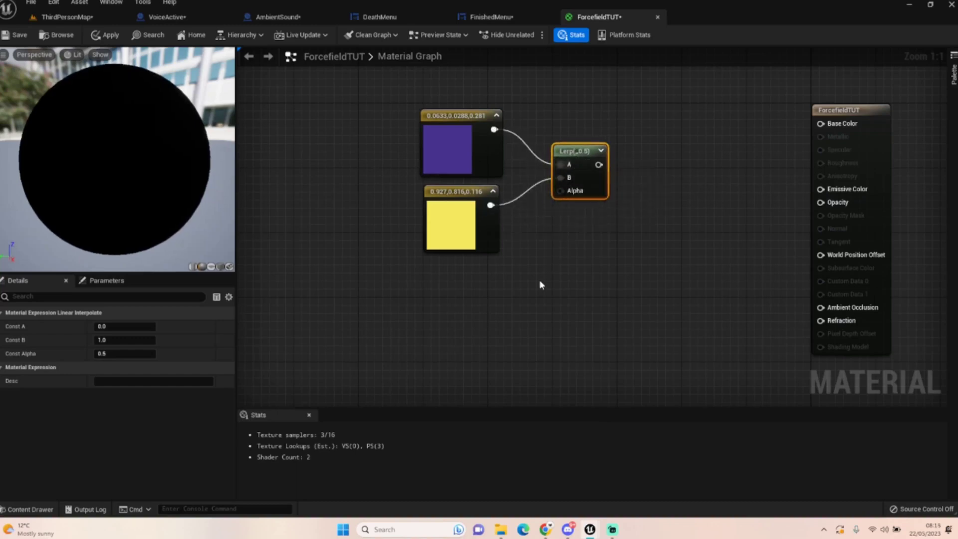
pyautogui.rightClick(443, 288)
pyautogui.write('fres')
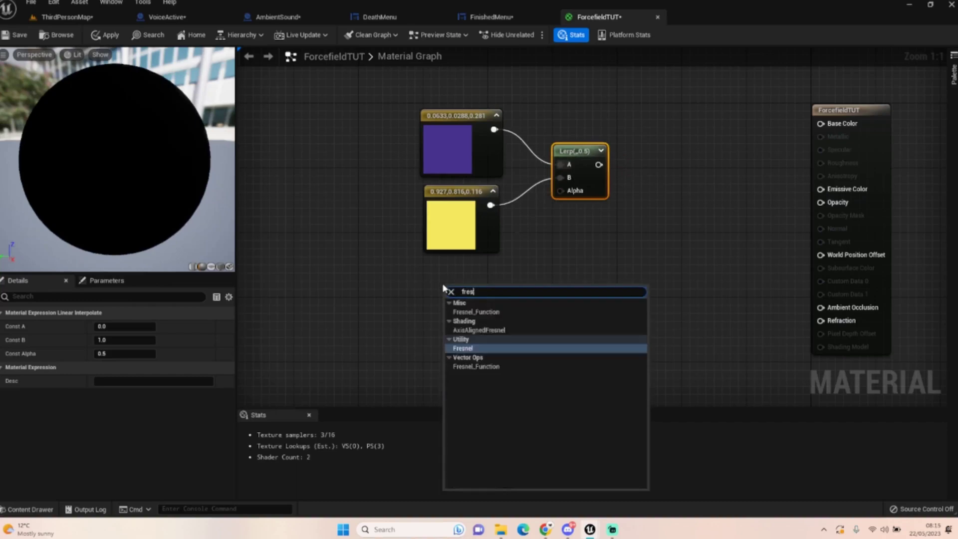
pyautogui.press('Return')
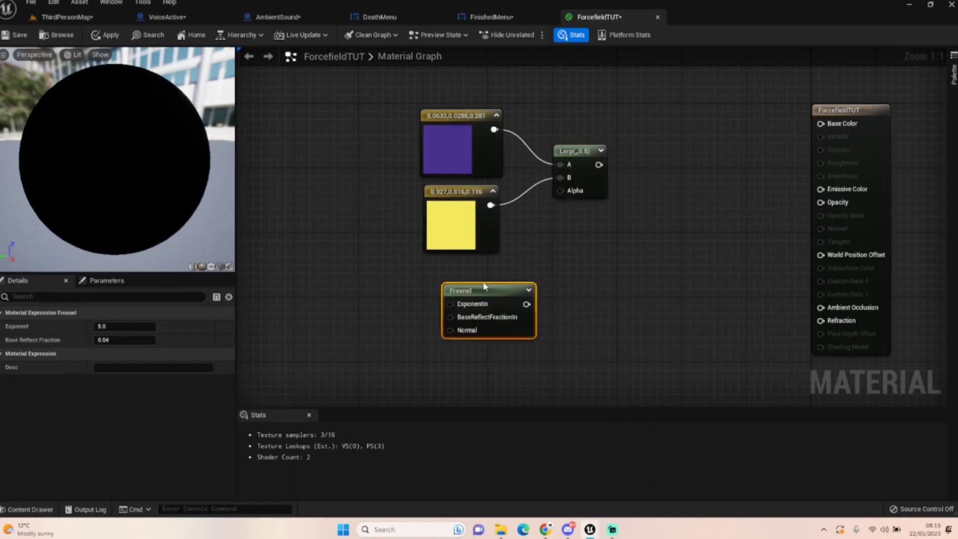
pyautogui.moveTo(435, 264); pyautogui.dragTo(436, 267)
pyautogui.moveTo(477, 290); pyautogui.dragTo(440, 281)
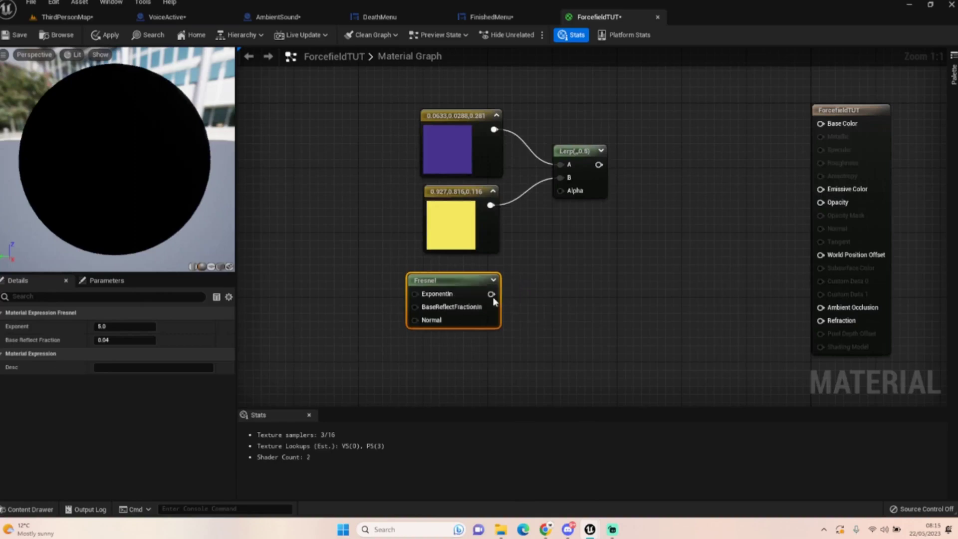
pyautogui.moveTo(490, 294); pyautogui.dragTo(517, 272)
pyautogui.moveTo(565, 195); pyautogui.dragTo(565, 195)
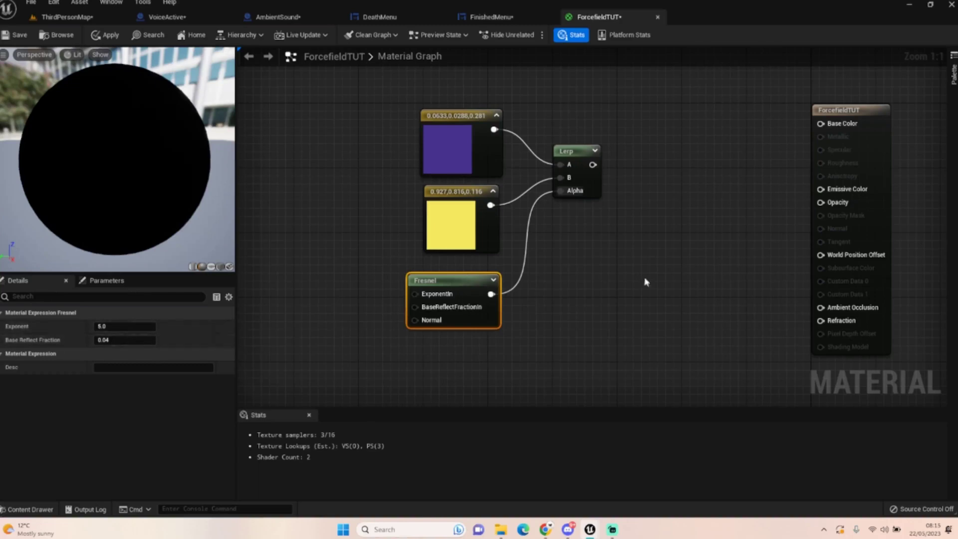
# - Connect the Lerp output to the material's Emissive Color and tidy the placement of the result and Fresnel nodes
pyautogui.click(647, 248)
pyautogui.moveTo(593, 164); pyautogui.dragTo(867, 151)
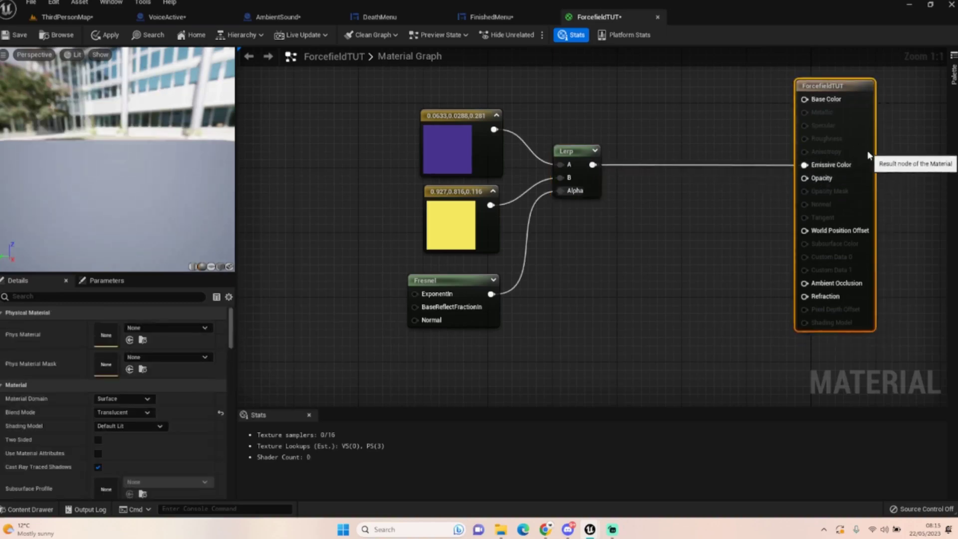
pyautogui.click(688, 233)
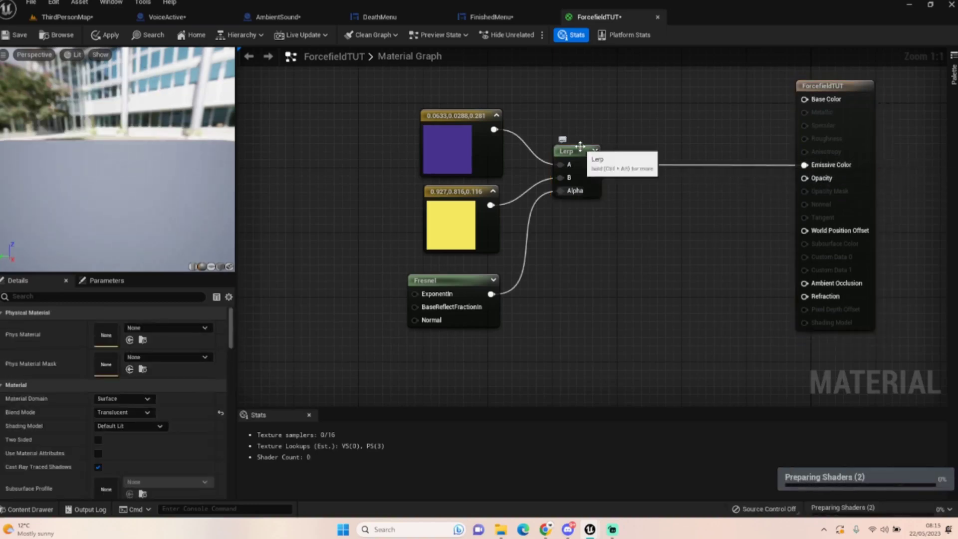
pyautogui.click(464, 269)
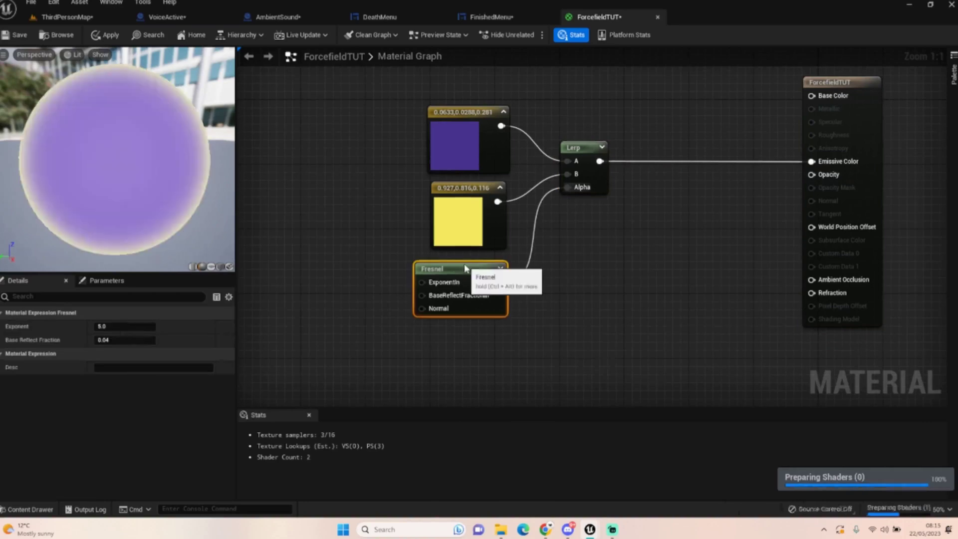
# - Add a Max node beside the Fresnel node and connect the Fresnel output to its A input
pyautogui.moveTo(641, 316); pyautogui.dragTo(631, 276, button='right')
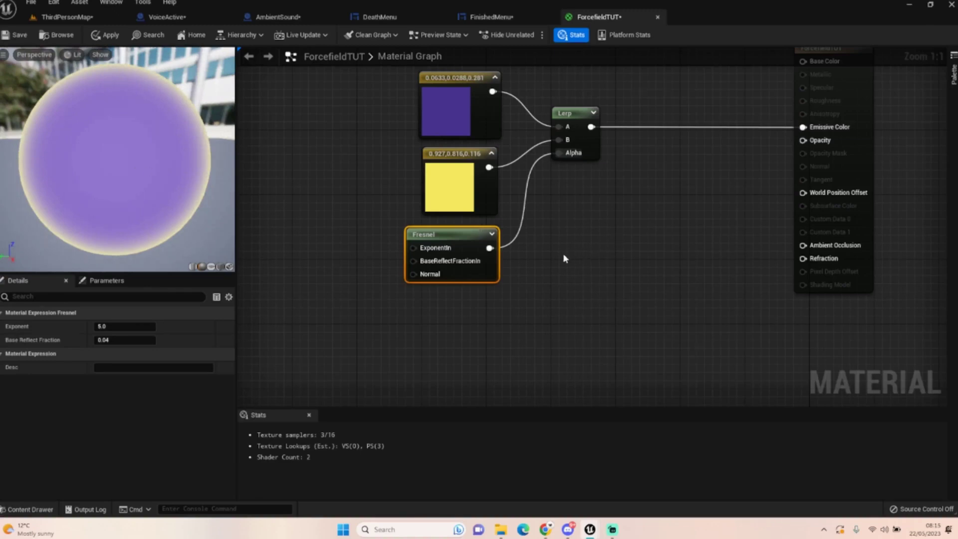
pyautogui.rightClick(577, 247)
pyautogui.write('max')
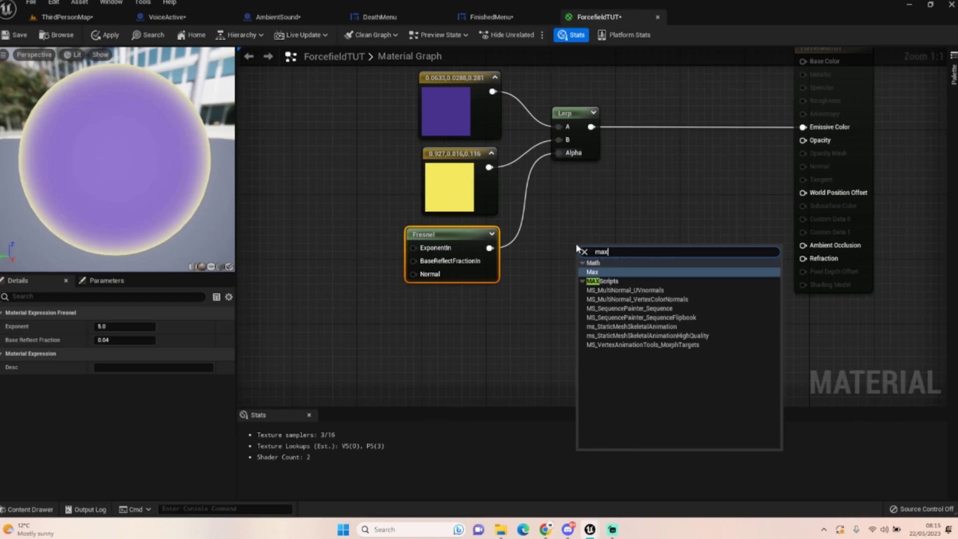
pyautogui.press('Return')
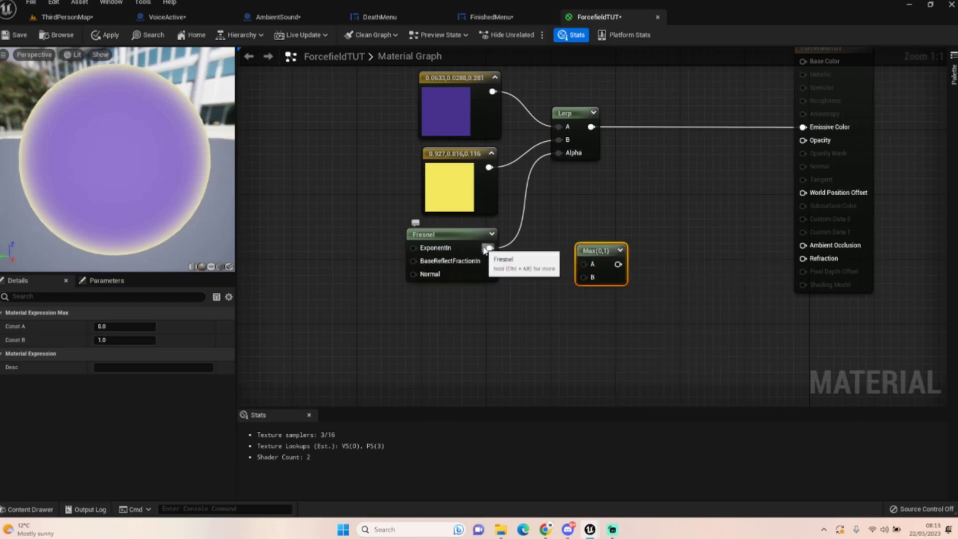
pyautogui.moveTo(489, 248); pyautogui.dragTo(591, 238)
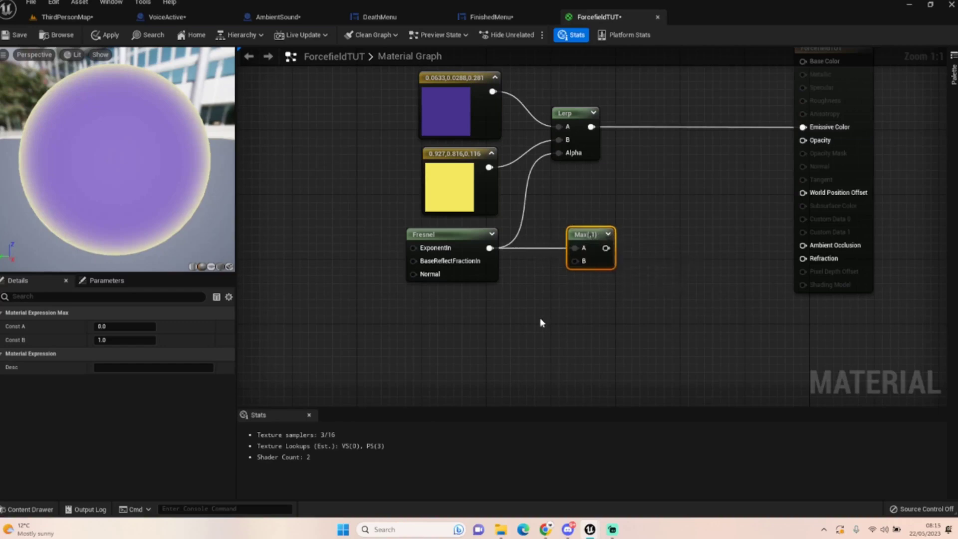
# - Add a Depth Fade node below the Fresnel node
pyautogui.moveTo(540, 325); pyautogui.dragTo(629, 267, button='right')
pyautogui.rightClick(462, 261)
pyautogui.write('depth')
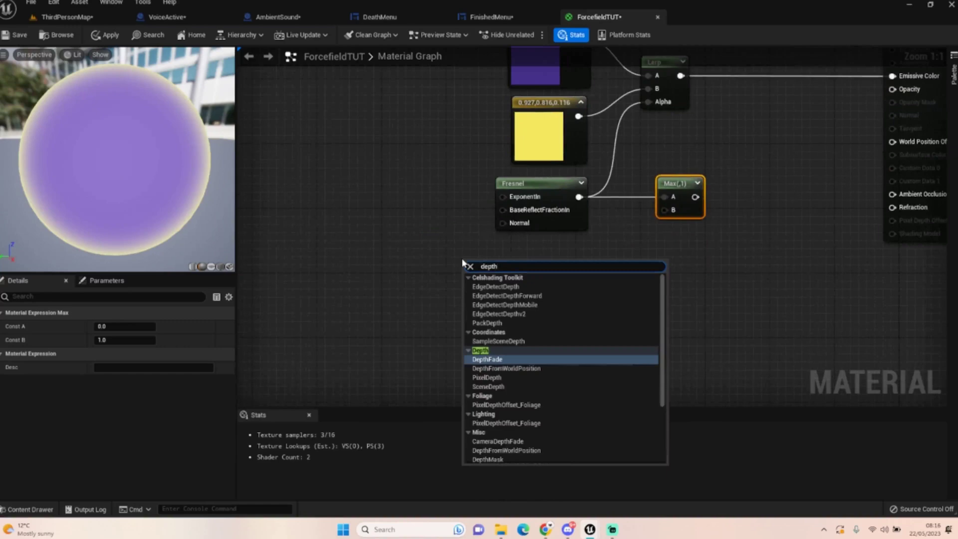
pyautogui.press('Return')
pyautogui.moveTo(548, 269); pyautogui.dragTo(566, 268)
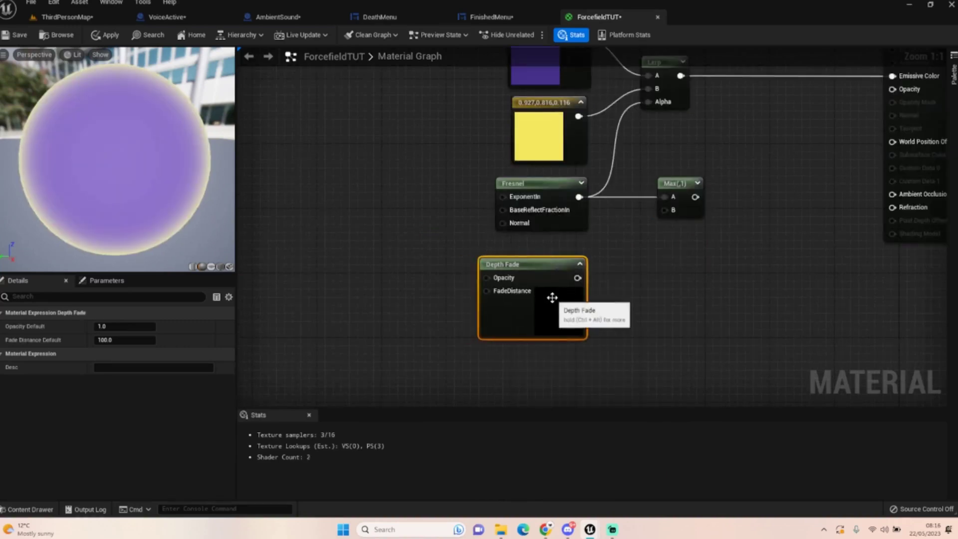
# - Feed the Depth Fade output through a new OneMinus node into the Max node's B input
pyautogui.moveTo(733, 319); pyautogui.dragTo(615, 333, button='right')
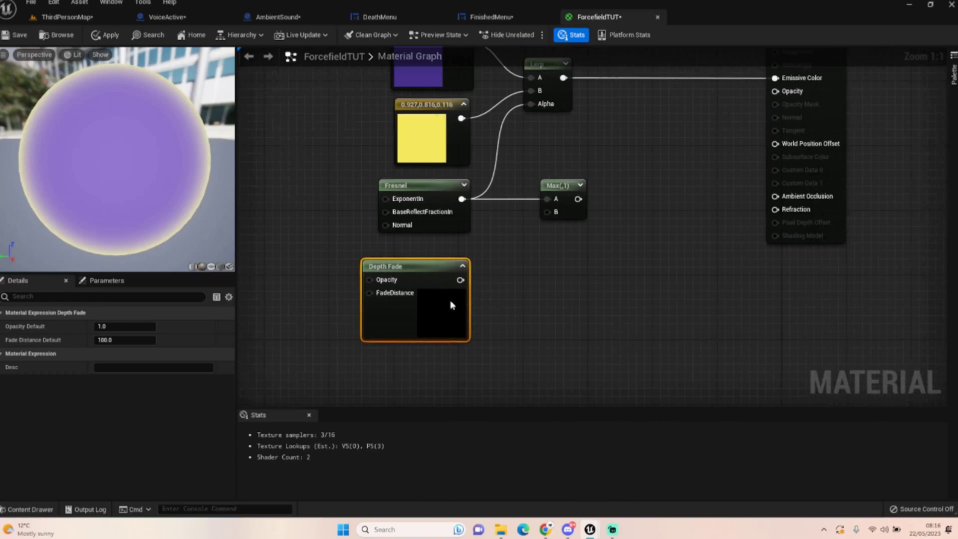
pyautogui.moveTo(430, 270); pyautogui.dragTo(478, 284)
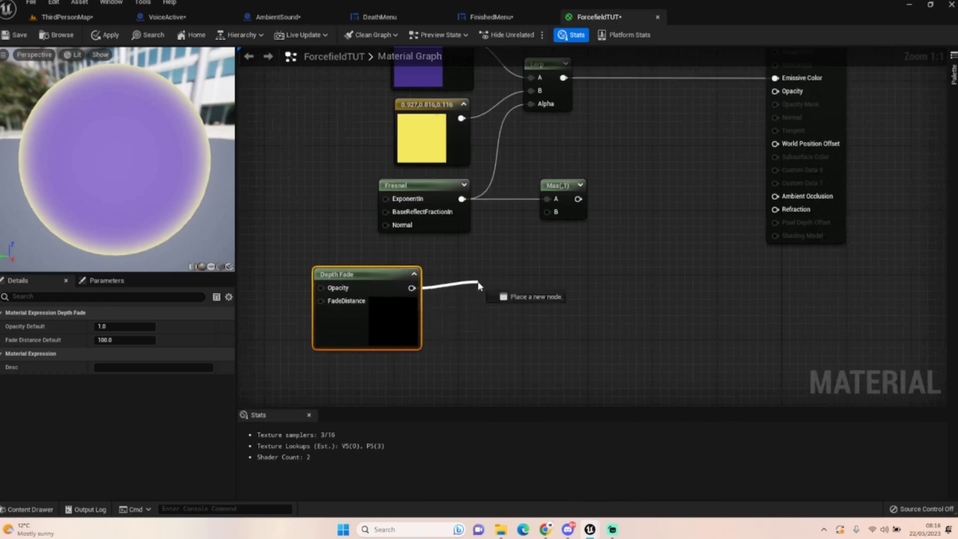
pyautogui.write('one min')
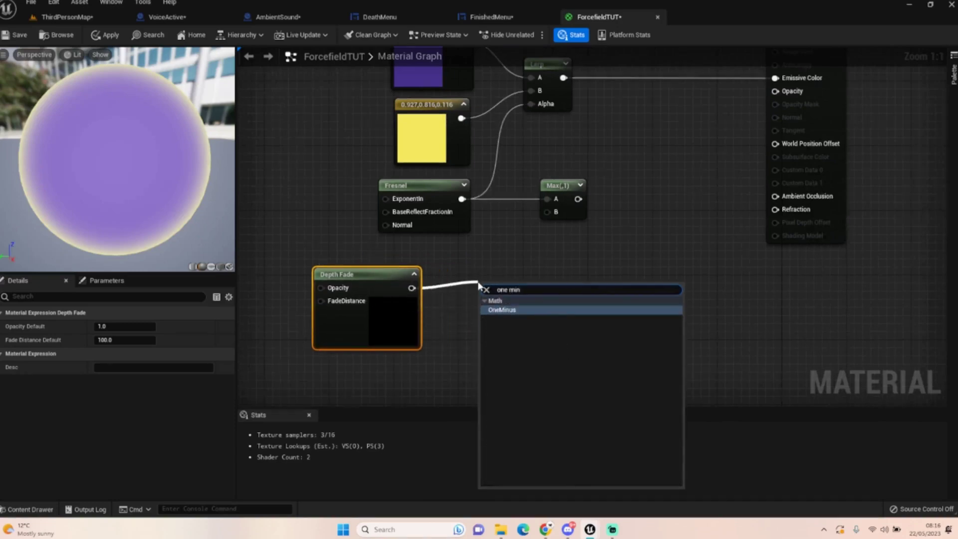
pyautogui.press('Return')
pyautogui.moveTo(500, 278); pyautogui.dragTo(549, 214)
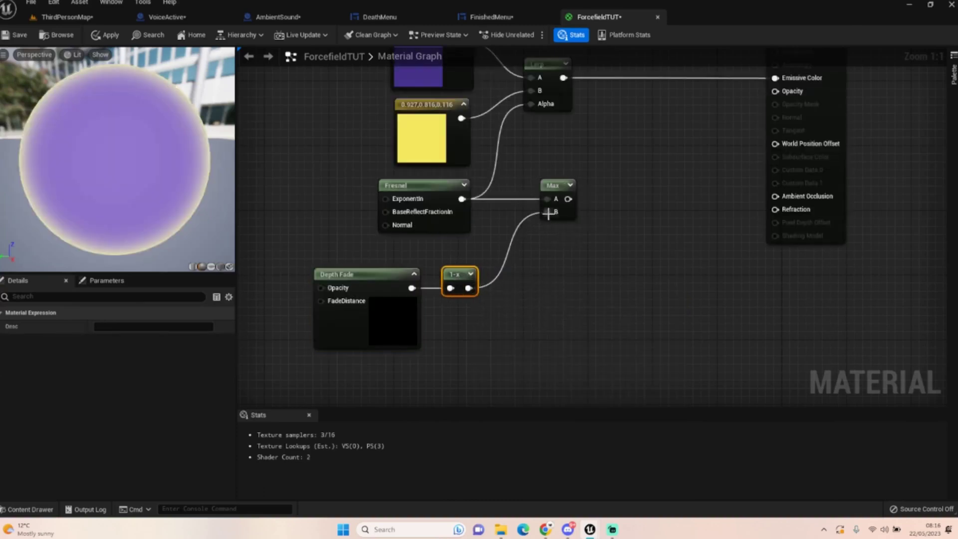
# - Duplicate the Max node, connect the original's output to the copy's A input, and wire the copy's output to the material's Opacity
pyautogui.moveTo(591, 256); pyautogui.dragTo(670, 110, button='right')
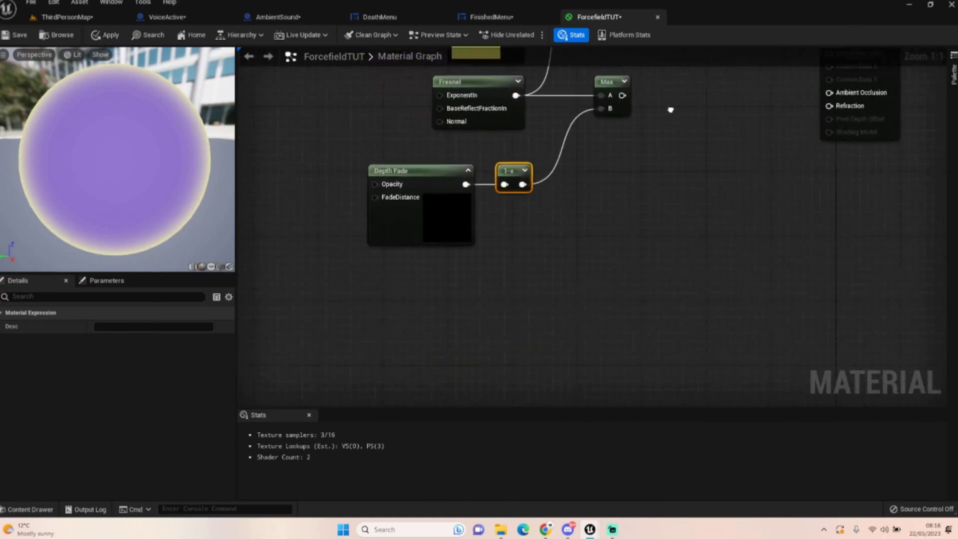
pyautogui.moveTo(744, 265); pyautogui.dragTo(728, 248, button='right')
pyautogui.click(597, 80)
pyautogui.hotkey('ctrl', 'd')
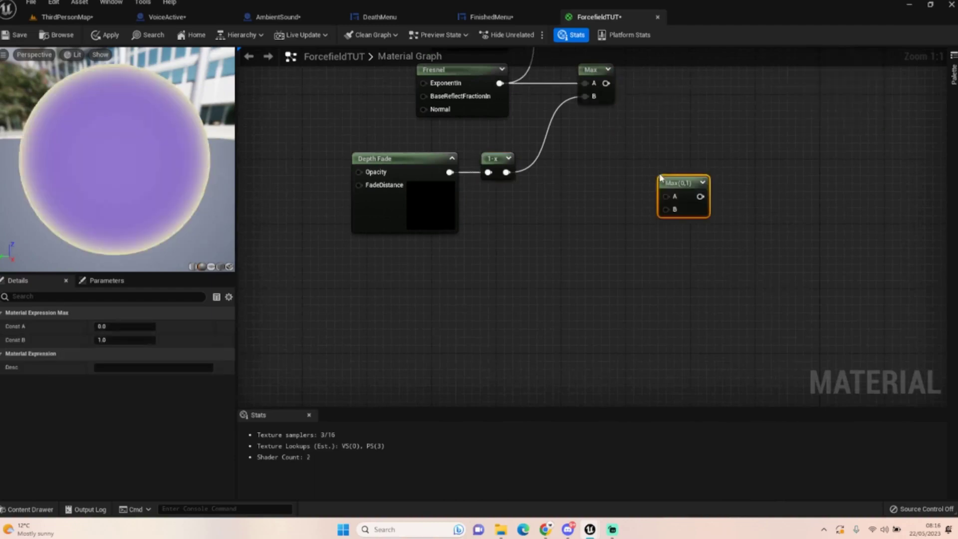
pyautogui.moveTo(606, 83); pyautogui.dragTo(666, 196)
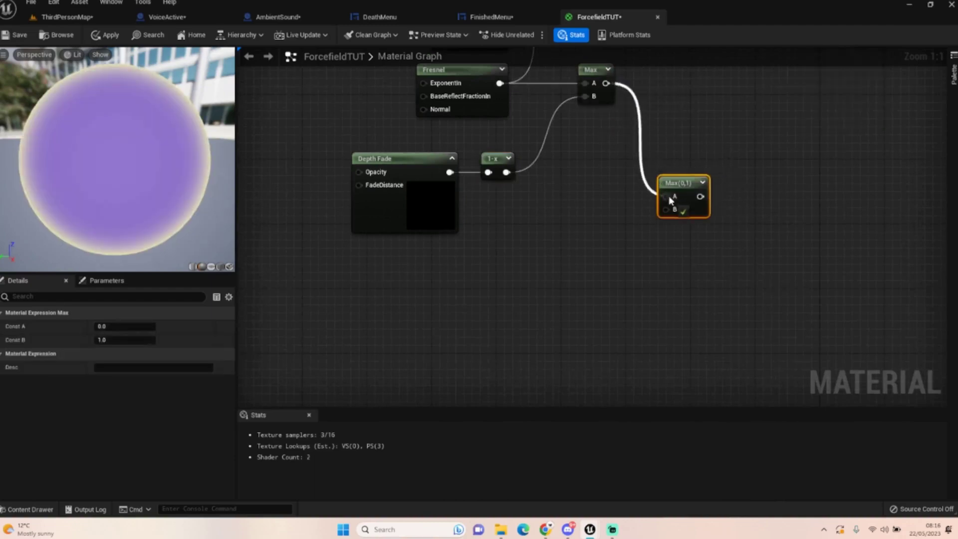
pyautogui.moveTo(726, 163); pyautogui.dragTo(620, 303, button='right')
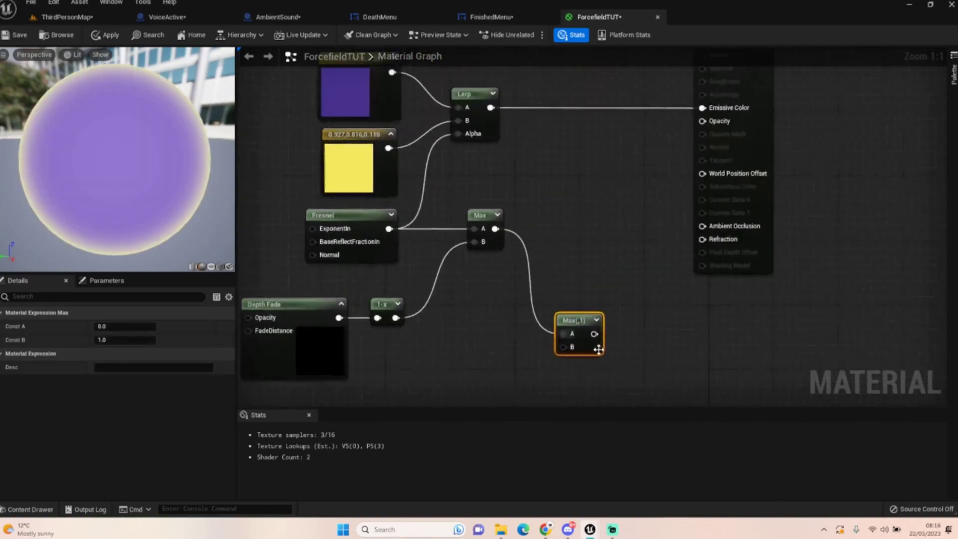
pyautogui.moveTo(594, 334); pyautogui.dragTo(703, 134)
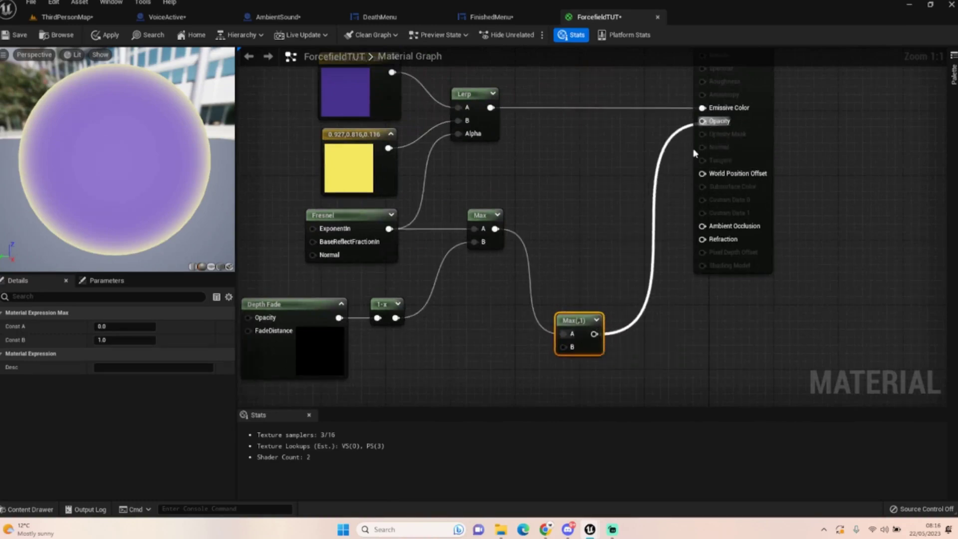
# - Add a TextureCoordinate node in the empty area below the Depth Fade node
pyautogui.moveTo(534, 405); pyautogui.dragTo(607, 333, button='right')
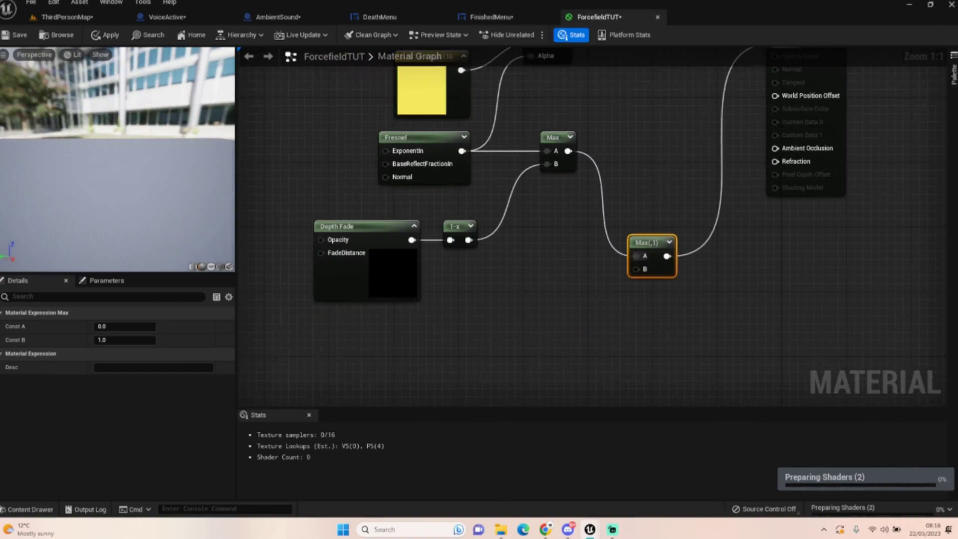
pyautogui.moveTo(495, 354); pyautogui.dragTo(565, 235, button='right')
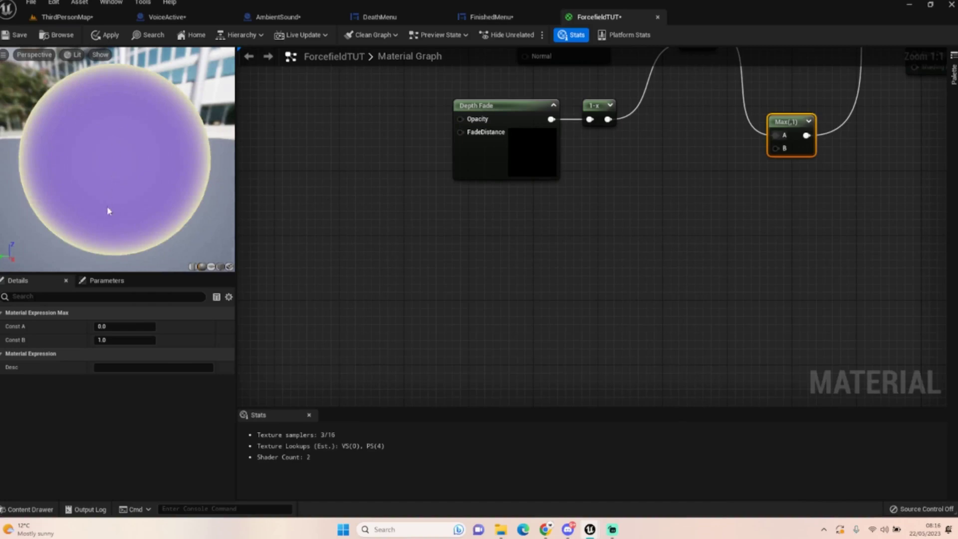
pyautogui.moveTo(537, 228); pyautogui.dragTo(547, 241, button='right')
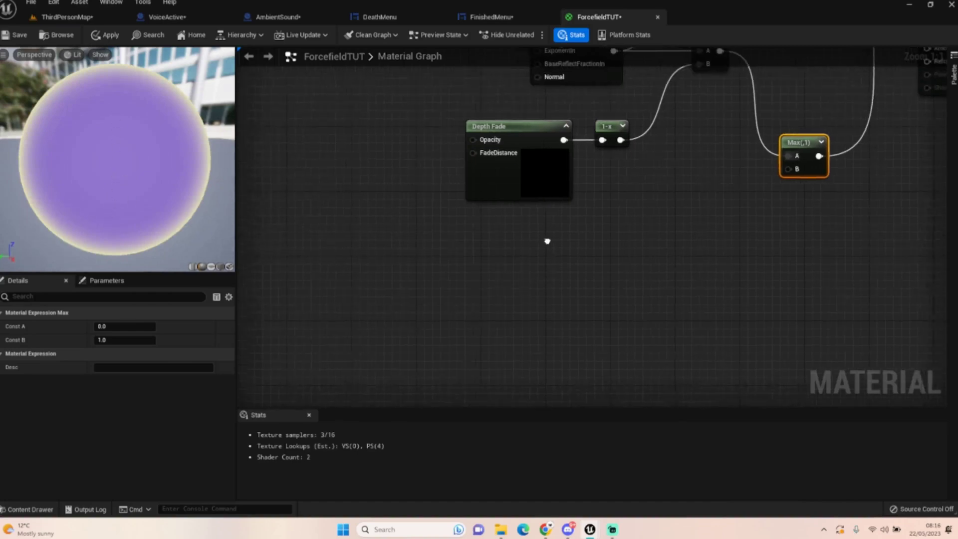
pyautogui.rightClick(348, 231)
pyautogui.write('text')
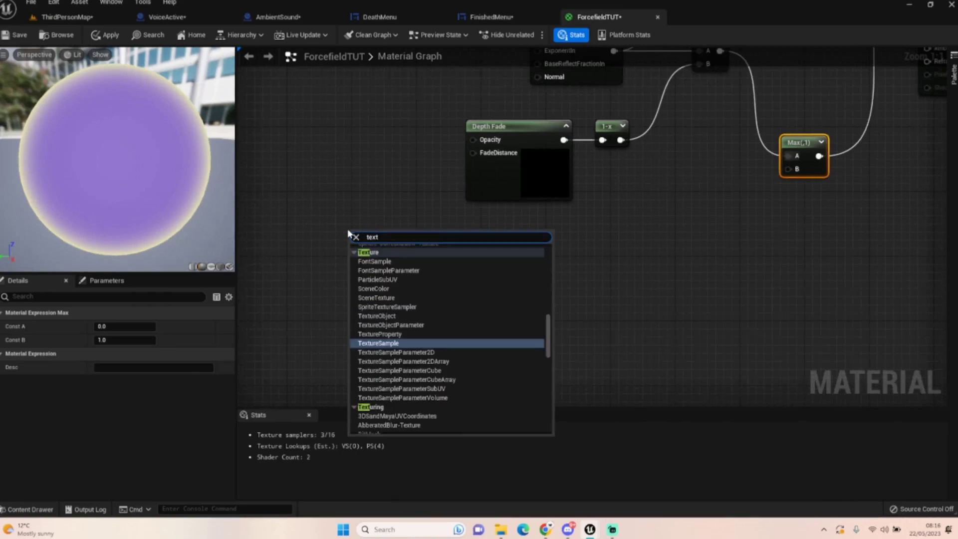
pyautogui.write(' cx')
pyautogui.press('BackSpace')
pyautogui.write('oo')
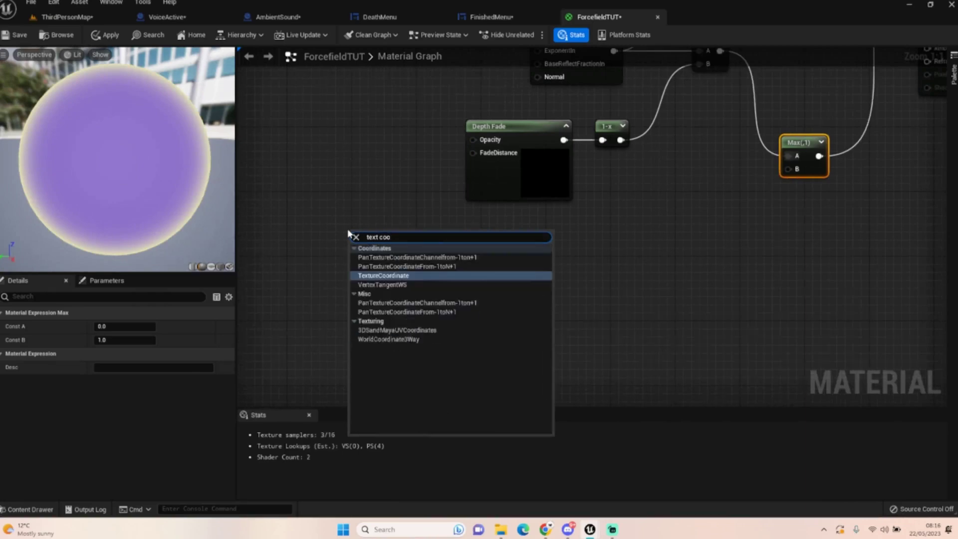
pyautogui.click(394, 276)
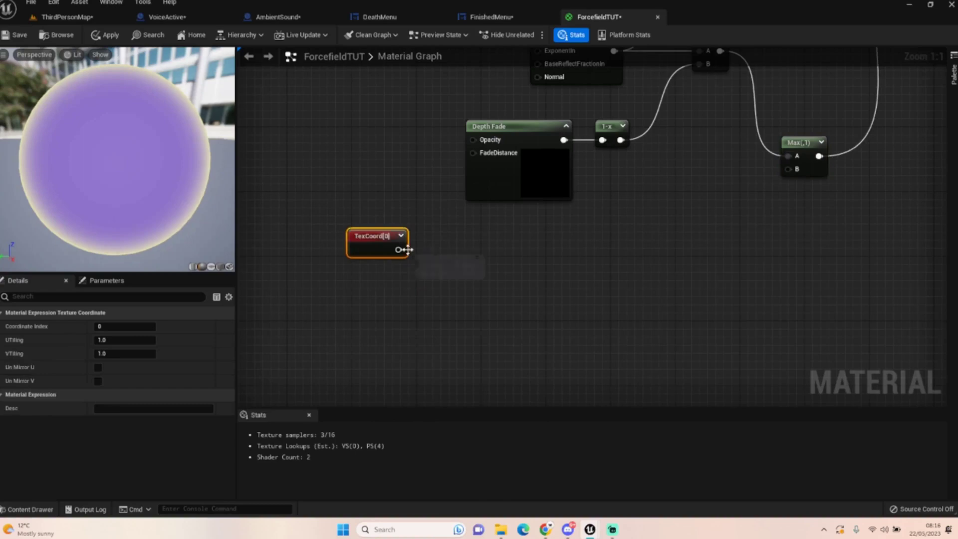
# - Add a scalar parameter named UV Size below the texture coordinate node and set its default value to 6
pyautogui.click(355, 285)
pyautogui.write('ss')
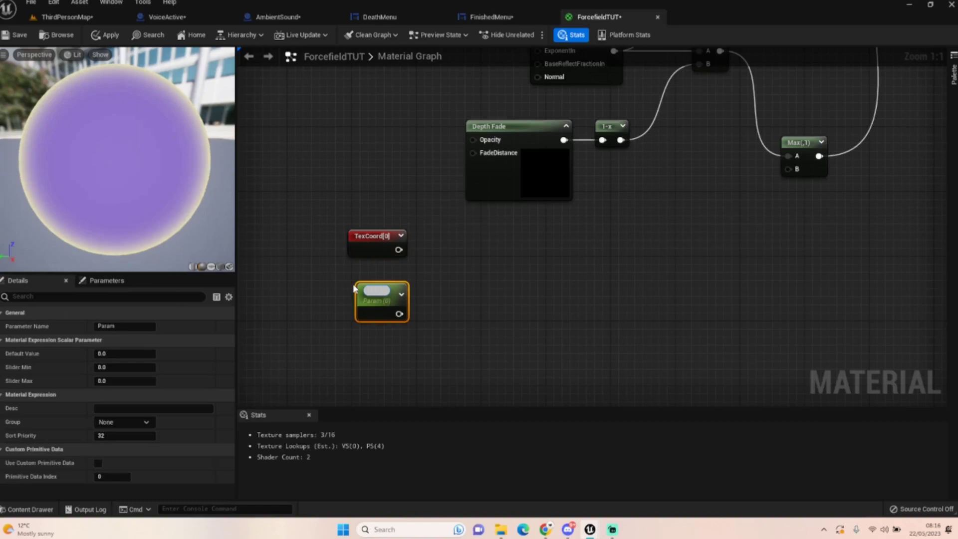
pyautogui.write(' Size')
pyautogui.press('Return')
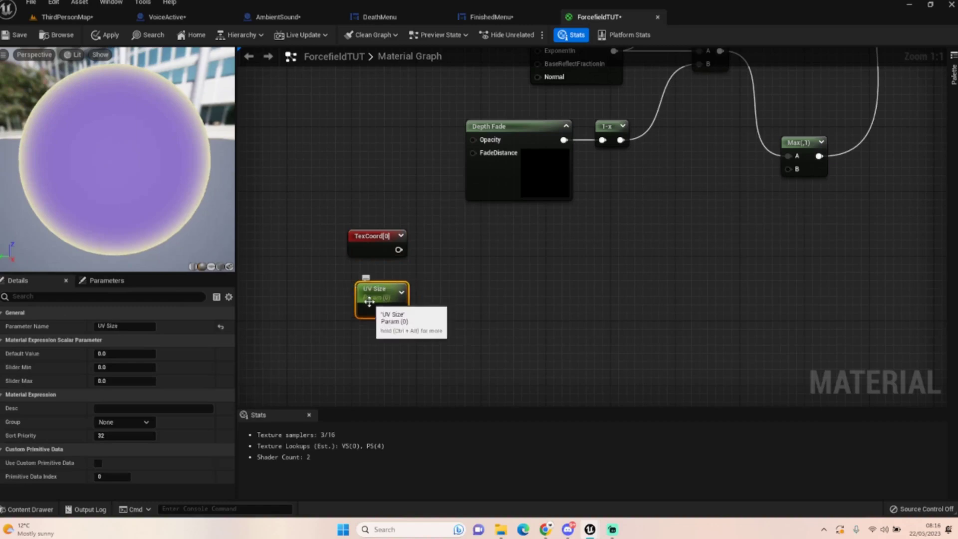
pyautogui.click(115, 354)
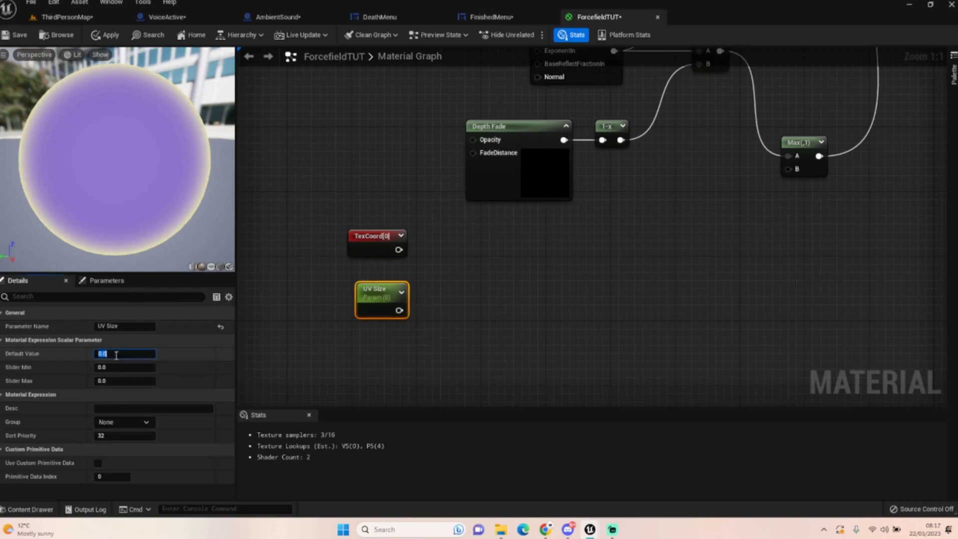
pyautogui.write('6')
pyautogui.click(315, 339)
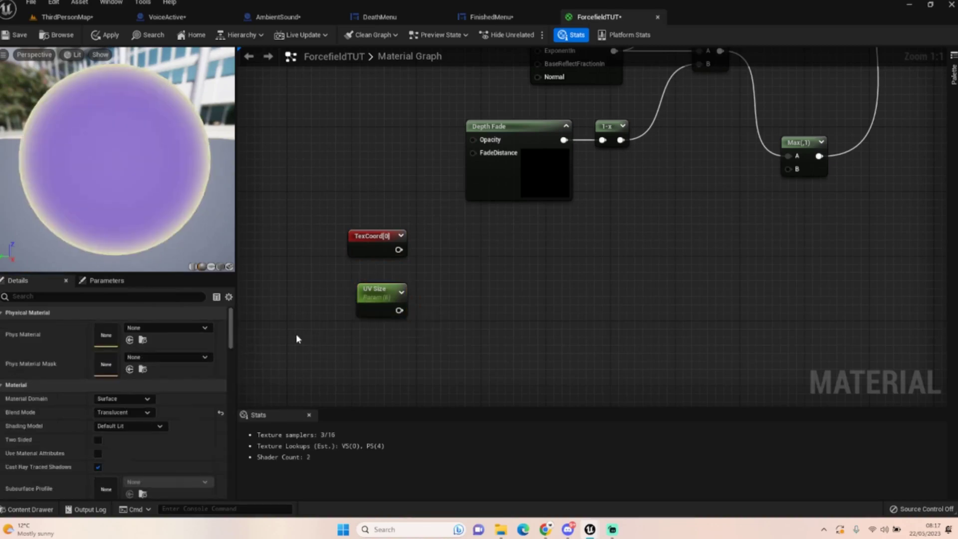
# - Add a Multiply node with the texture coordinate in A and UV Size in B, and align UV Size under the coordinate node
pyautogui.click(452, 253)
pyautogui.moveTo(398, 249); pyautogui.dragTo(460, 270)
pyautogui.moveTo(402, 312); pyautogui.dragTo(450, 258)
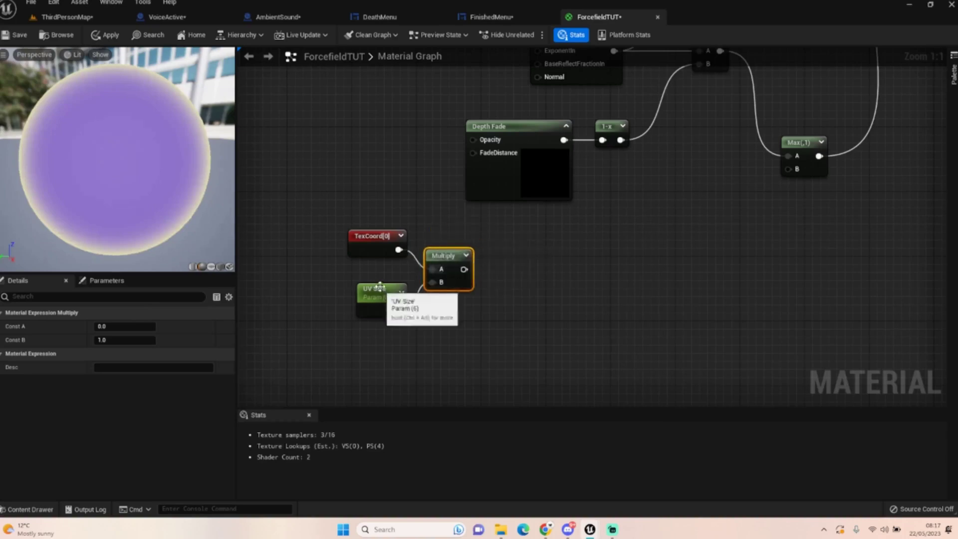
pyautogui.moveTo(384, 293)
pyautogui.mouseDown()
pyautogui.moveTo(383, 275)
pyautogui.moveTo(379, 284)
pyautogui.mouseUp()
pyautogui.click(422, 299)
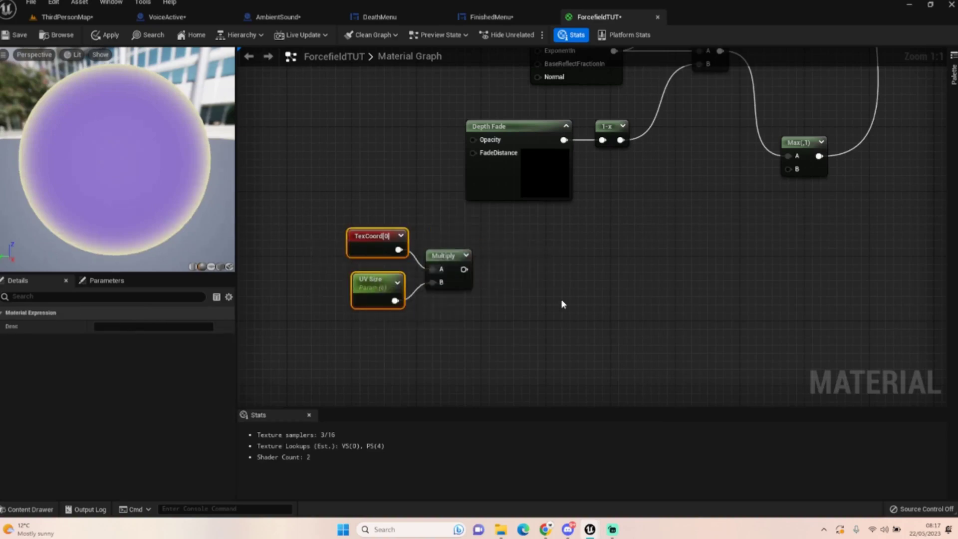
# - Add a Texture Sample node next to the Multiply node and connect the Multiply output to its UVs input
pyautogui.moveTo(579, 297); pyautogui.dragTo(523, 316, button='right')
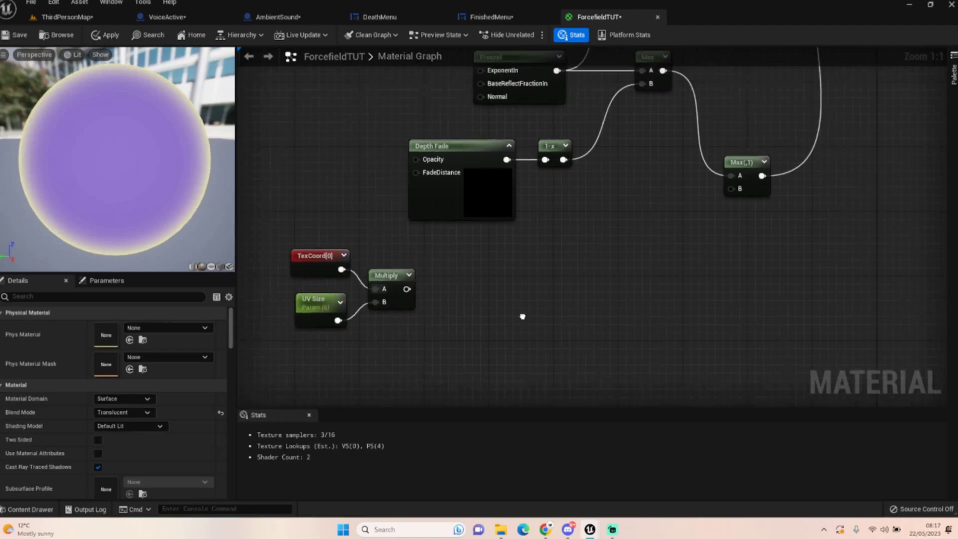
pyautogui.rightClick(469, 272)
pyautogui.write('Texture')
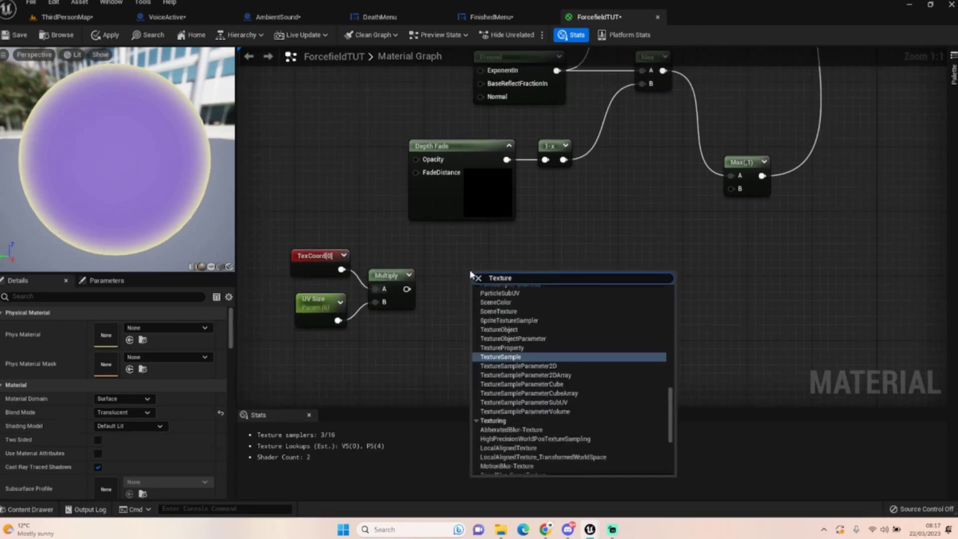
pyautogui.click(538, 359)
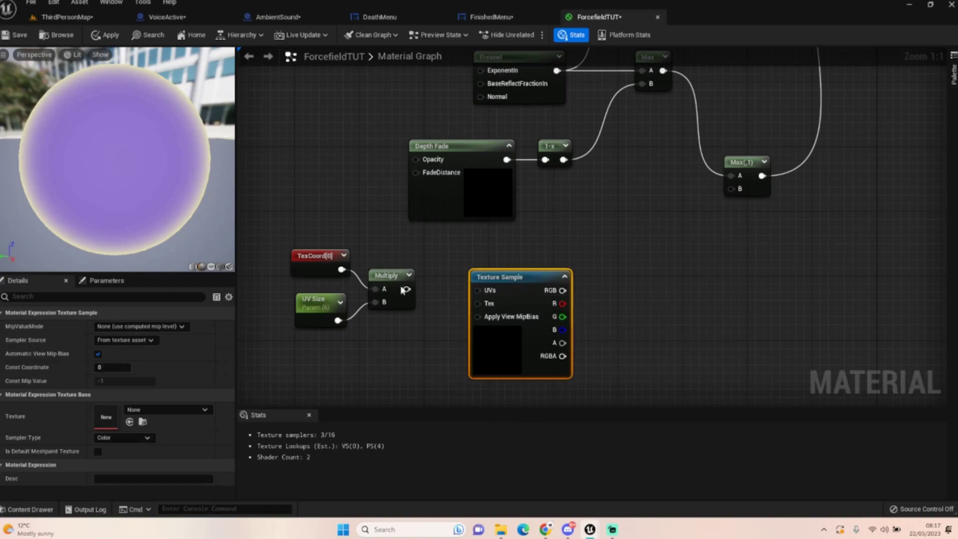
pyautogui.moveTo(406, 289); pyautogui.dragTo(511, 295)
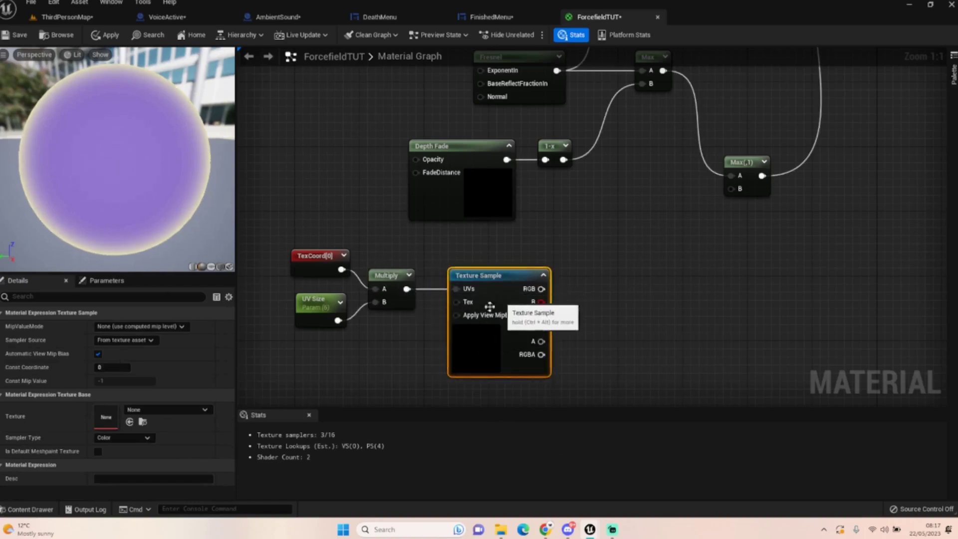
# - Assign the T_Tech_Hex_Tile_M texture to the Texture Sample node
pyautogui.click(170, 410)
pyautogui.write('hex')
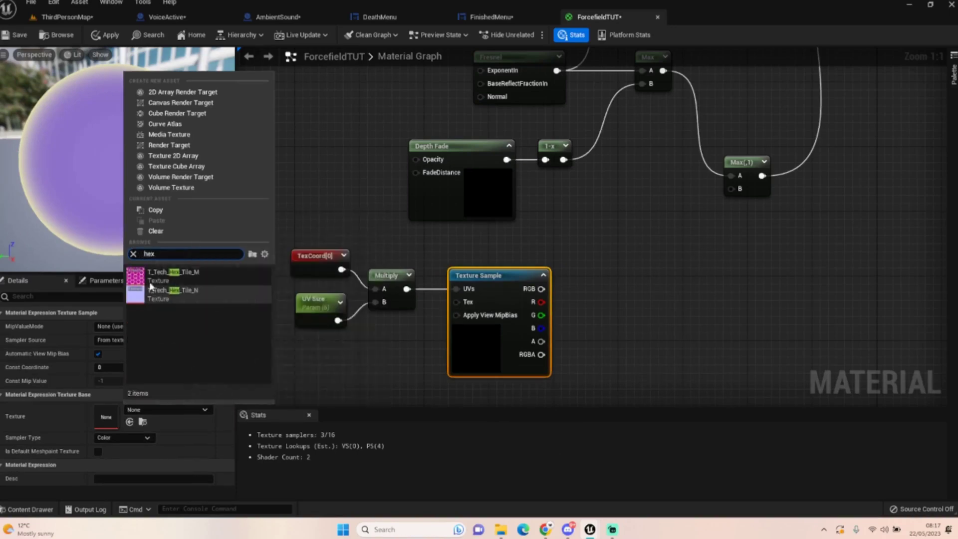
pyautogui.click(172, 275)
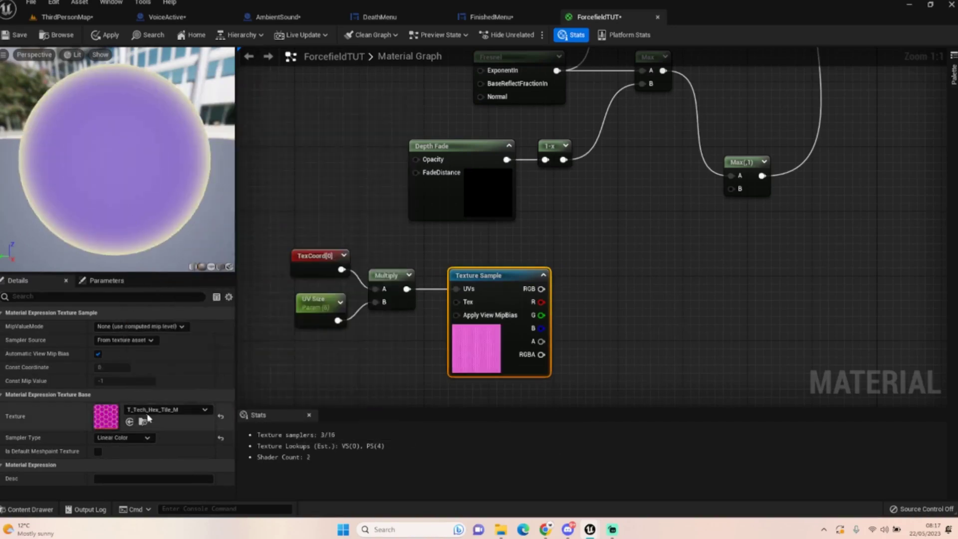
# - Move the TexCoord, UV Size, Multiply and Texture Sample nodes together slightly closer to the Depth Fade node
pyautogui.moveTo(635, 308); pyautogui.dragTo(697, 297, button='right')
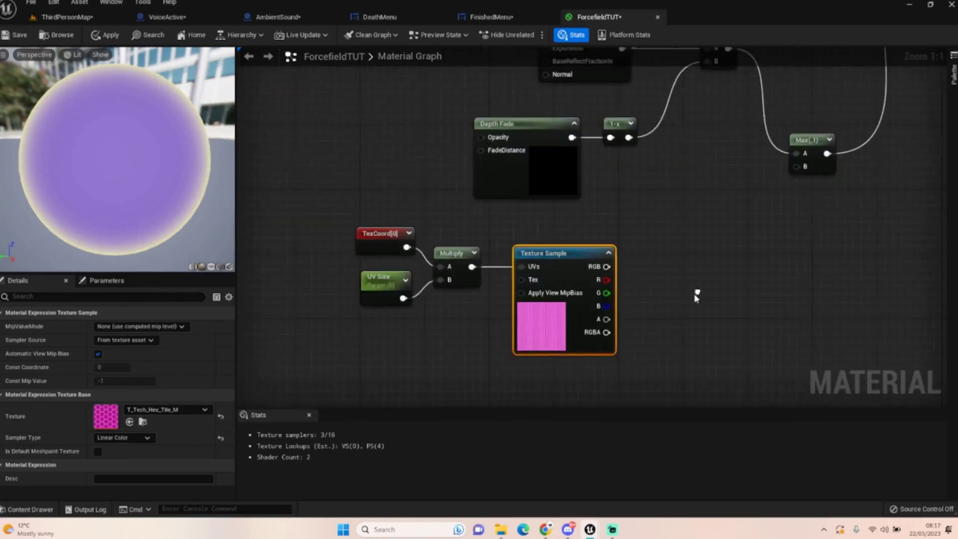
pyautogui.moveTo(287, 228); pyautogui.dragTo(569, 327)
pyautogui.moveTo(581, 265); pyautogui.dragTo(620, 256)
pyautogui.click(733, 266)
pyautogui.moveTo(746, 267); pyautogui.dragTo(627, 293, button='right')
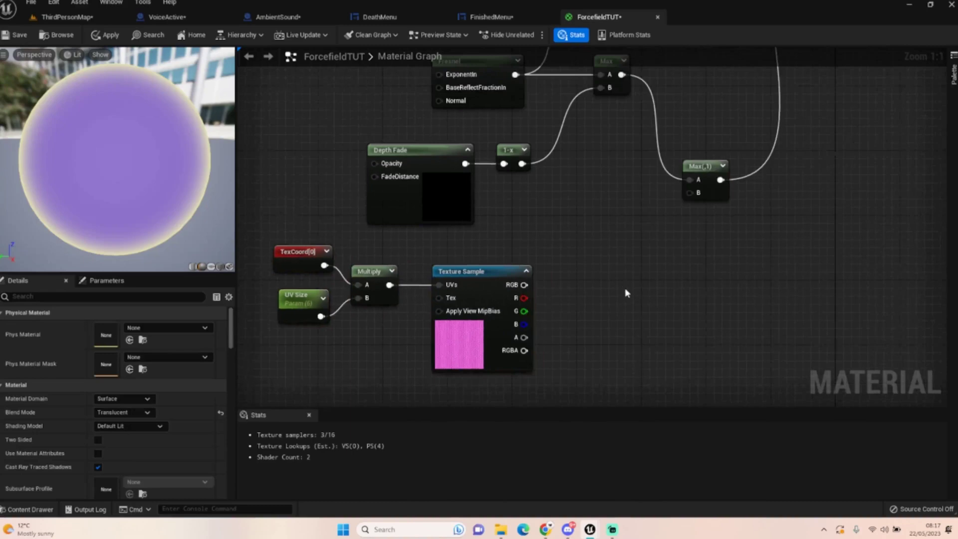
# - Add a Multiply node beyond the Texture Sample and connect the texture's RGB output to its A input
pyautogui.click(599, 316)
pyautogui.moveTo(524, 285); pyautogui.dragTo(607, 332)
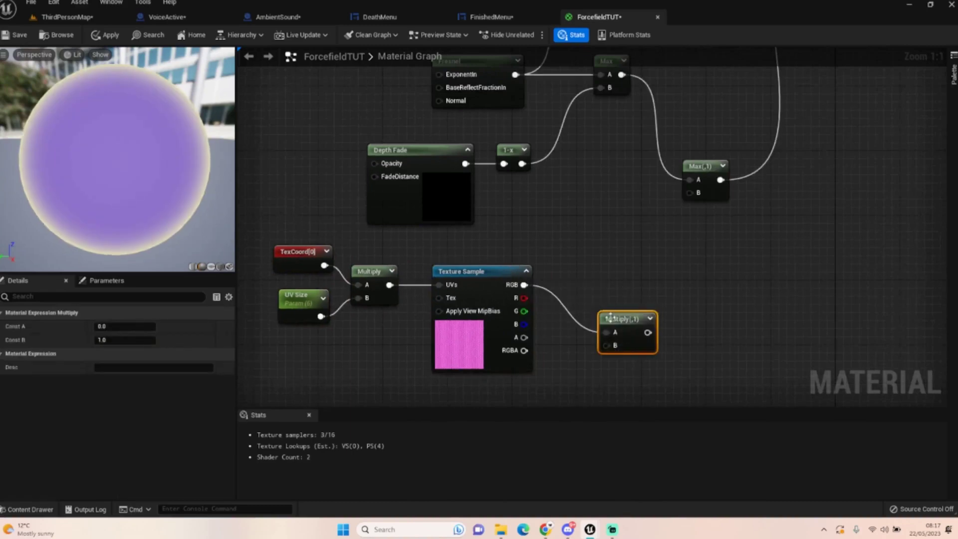
pyautogui.rightClick(627, 309)
pyautogui.click(621, 308)
pyautogui.moveTo(632, 320); pyautogui.dragTo(642, 338)
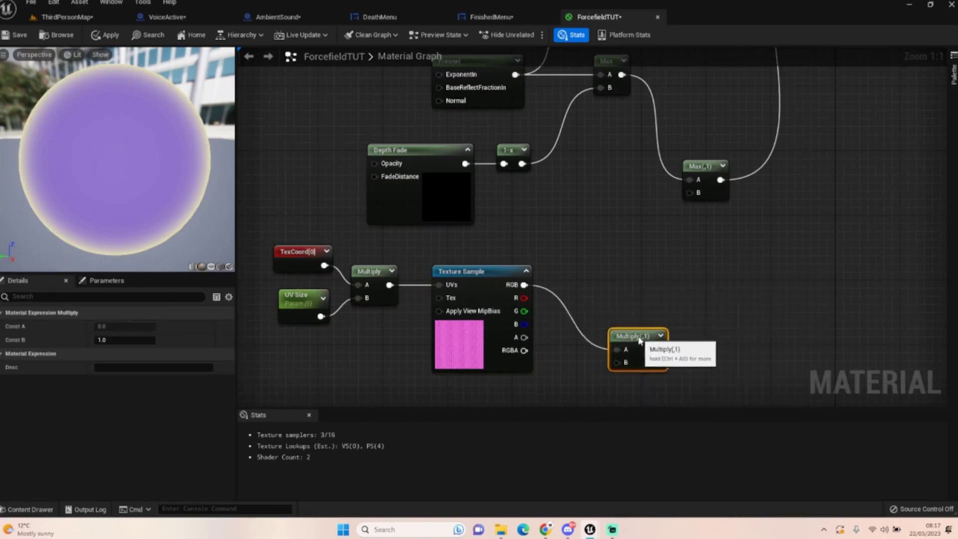
# - Add a GeneratedBand function below the Texture Sample and connect its Result to the B input of the new Multiply node
pyautogui.moveTo(642, 303); pyautogui.dragTo(686, 269, button='right')
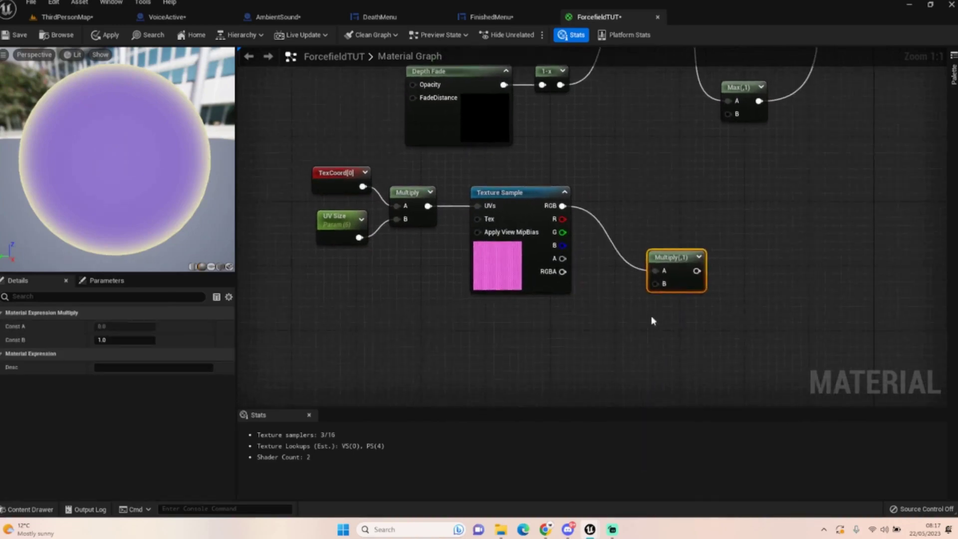
pyautogui.rightClick(488, 325)
pyautogui.write('Gen')
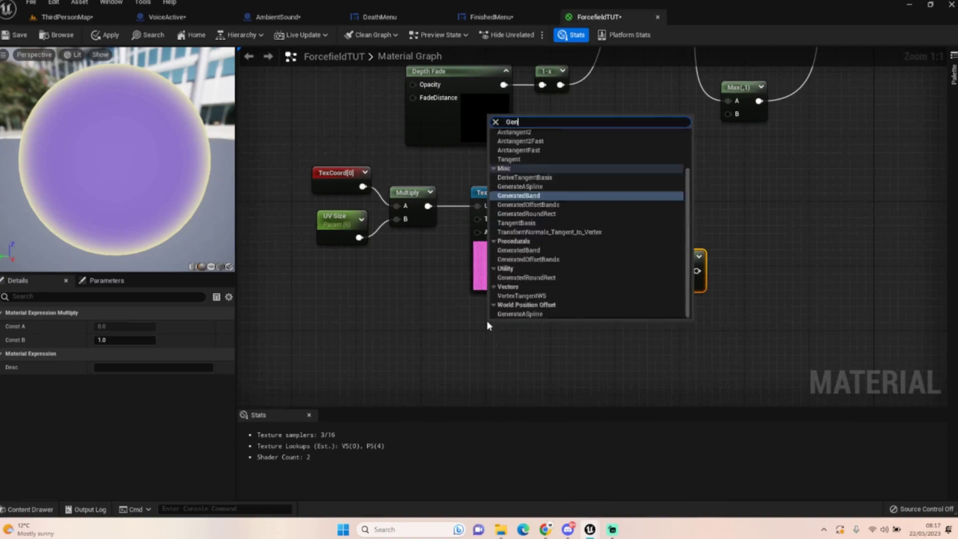
pyautogui.write('erat')
pyautogui.click(593, 153)
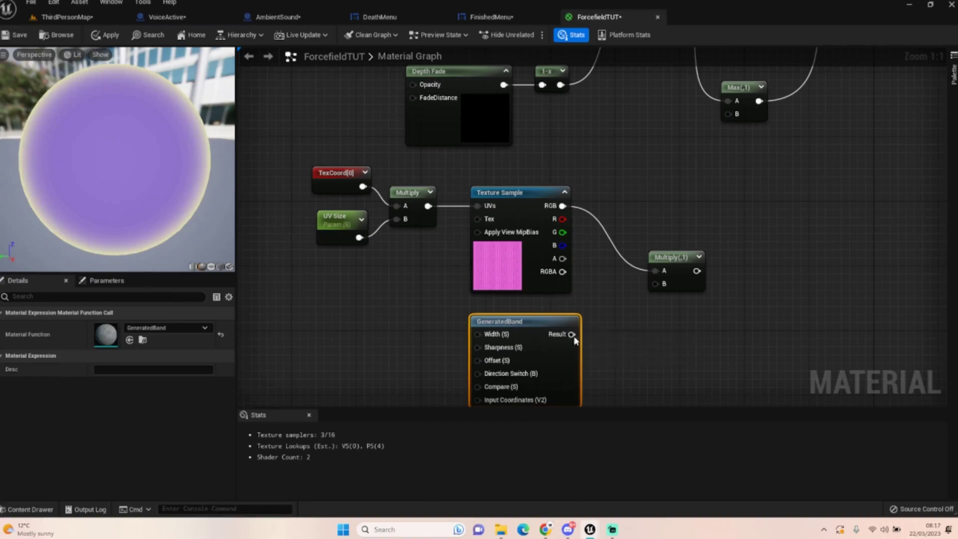
pyautogui.moveTo(571, 334); pyautogui.dragTo(657, 285)
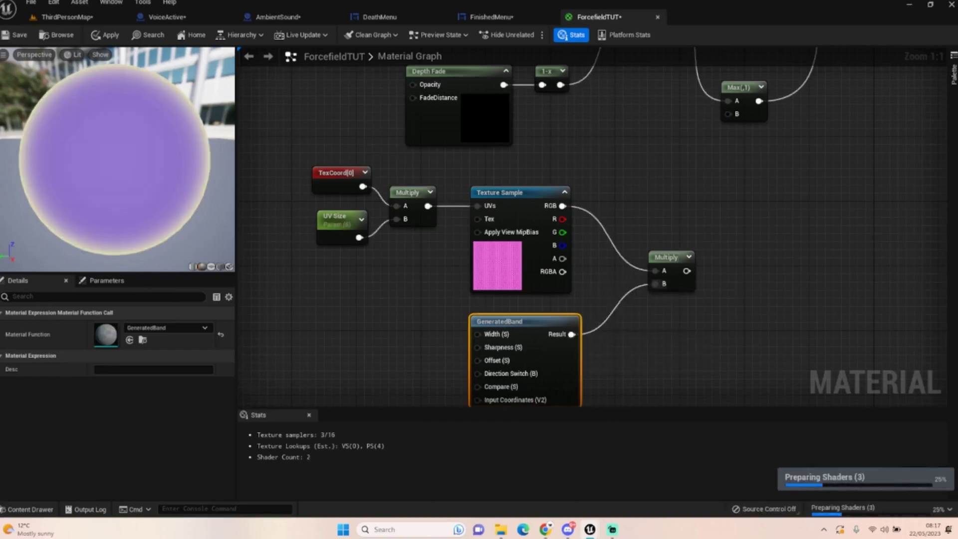
# - Connect the output of the Multiply combining texture and band to the free B input of the Max node
pyautogui.moveTo(554, 343); pyautogui.dragTo(606, 271, button='right')
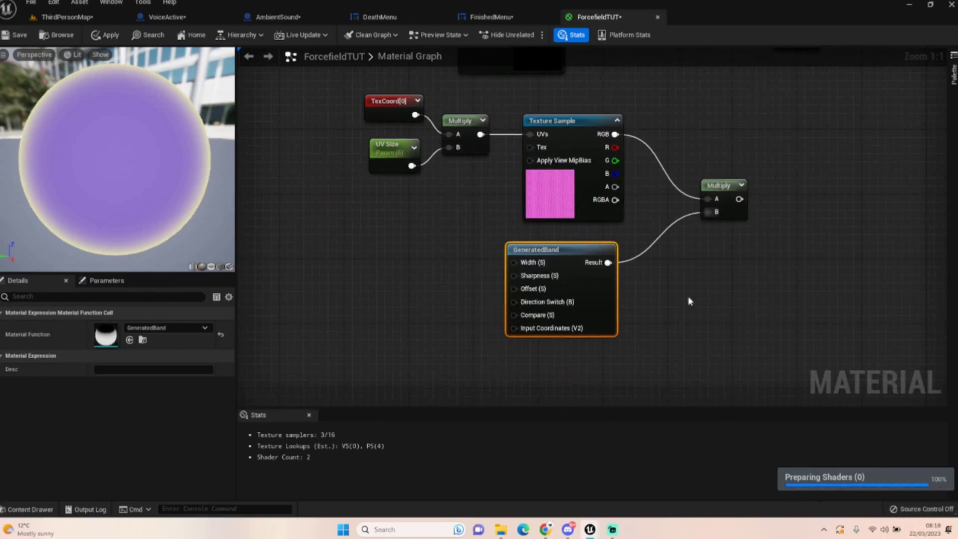
pyautogui.moveTo(736, 259); pyautogui.dragTo(658, 343, button='right')
pyautogui.moveTo(662, 284); pyautogui.dragTo(703, 127)
# - Move the combining Multiply node closer to the Texture Sample and align GeneratedBand underneath the texture node
pyautogui.moveTo(711, 265); pyautogui.dragTo(697, 215, button='right')
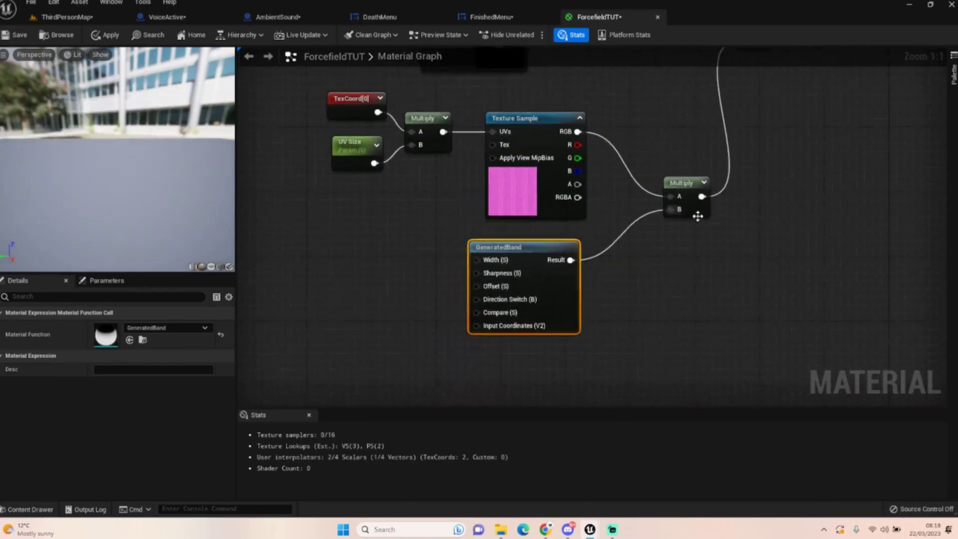
pyautogui.moveTo(696, 203); pyautogui.dragTo(648, 220)
pyautogui.click(643, 285)
pyautogui.moveTo(636, 287); pyautogui.dragTo(697, 278, button='right')
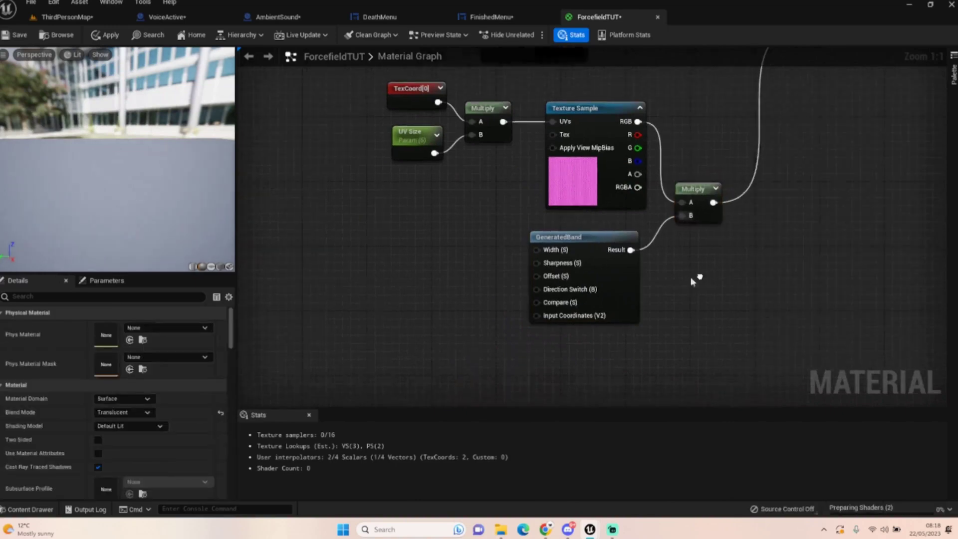
pyautogui.moveTo(594, 238); pyautogui.dragTo(602, 237)
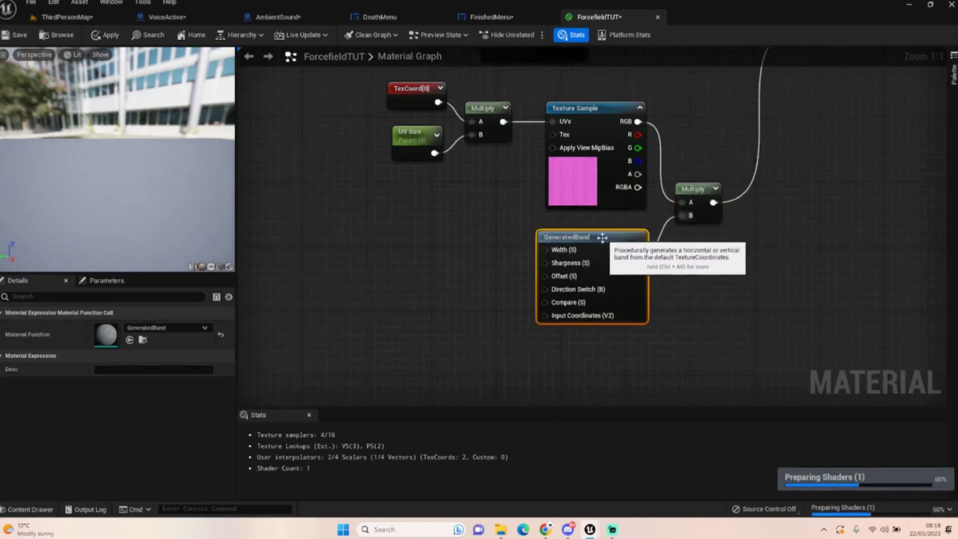
pyautogui.click(459, 253)
pyautogui.rightClick(505, 252)
pyautogui.click(198, 227)
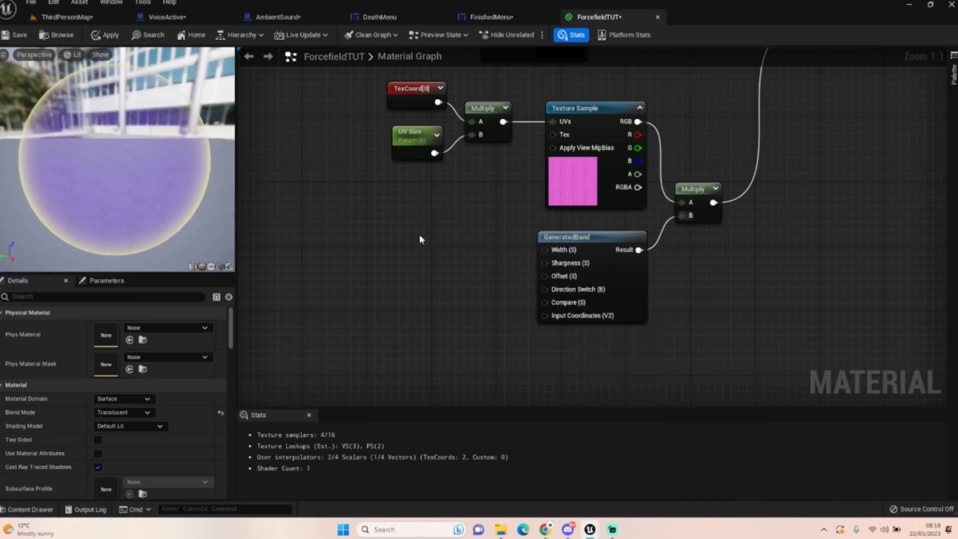
pyautogui.rightClick(398, 243)
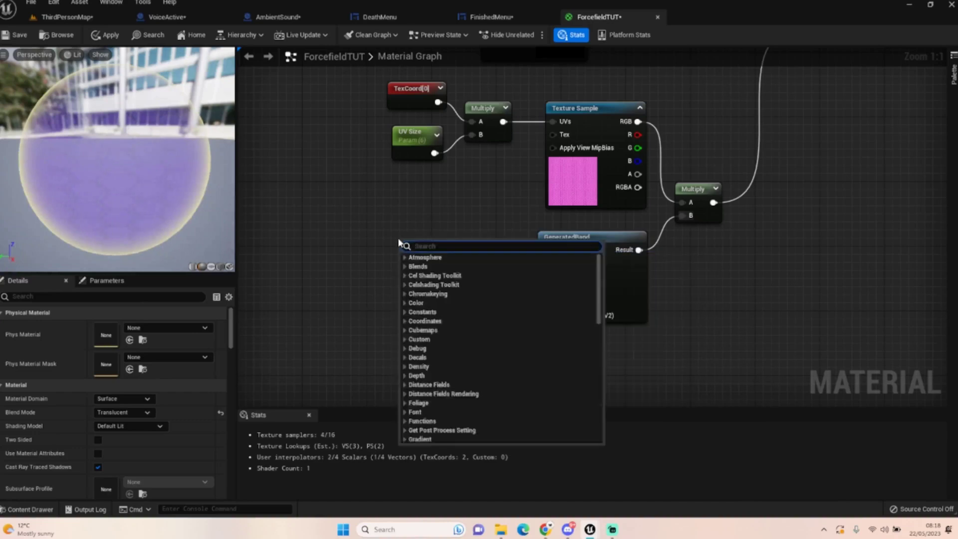
pyautogui.write('width')
pyautogui.press('BackSpace')
pyautogui.press('BackSpace')
pyautogui.press('BackSpace')
pyautogui.press('BackSpace')
pyautogui.press('BackSpace')
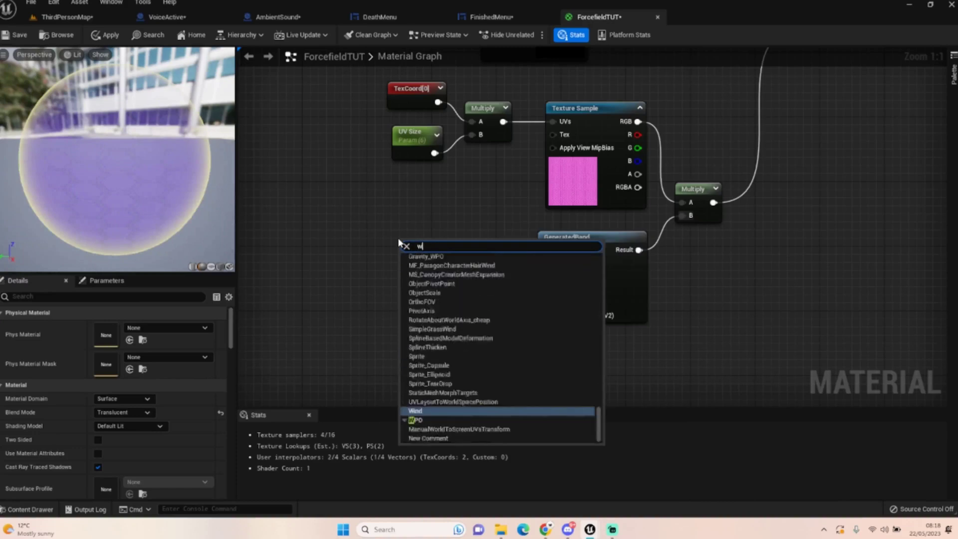
pyautogui.click(412, 219)
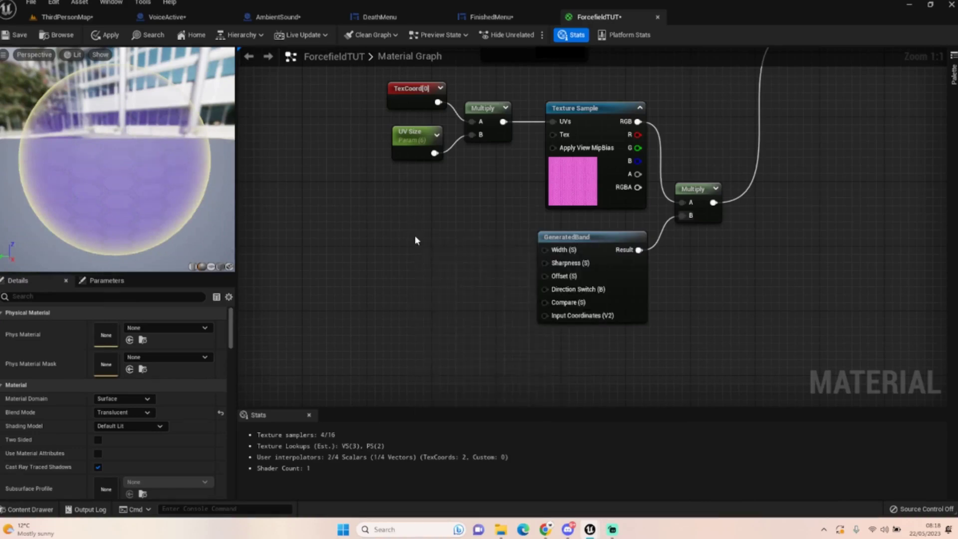
pyautogui.click(415, 236)
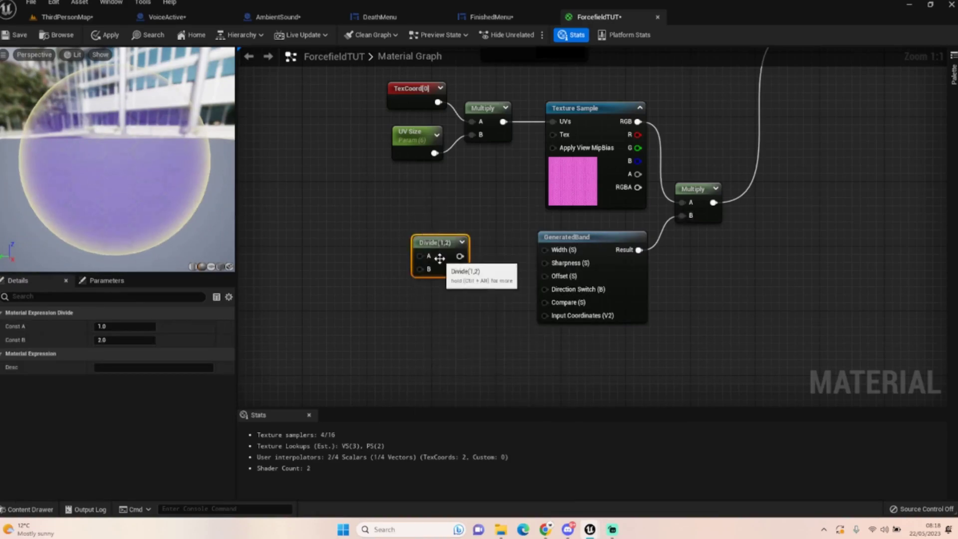
pyautogui.press('Delete')
# - Add two scalar parameter nodes, one above the other, on the input side of GeneratedBand
pyautogui.click(415, 236)
pyautogui.write('st')
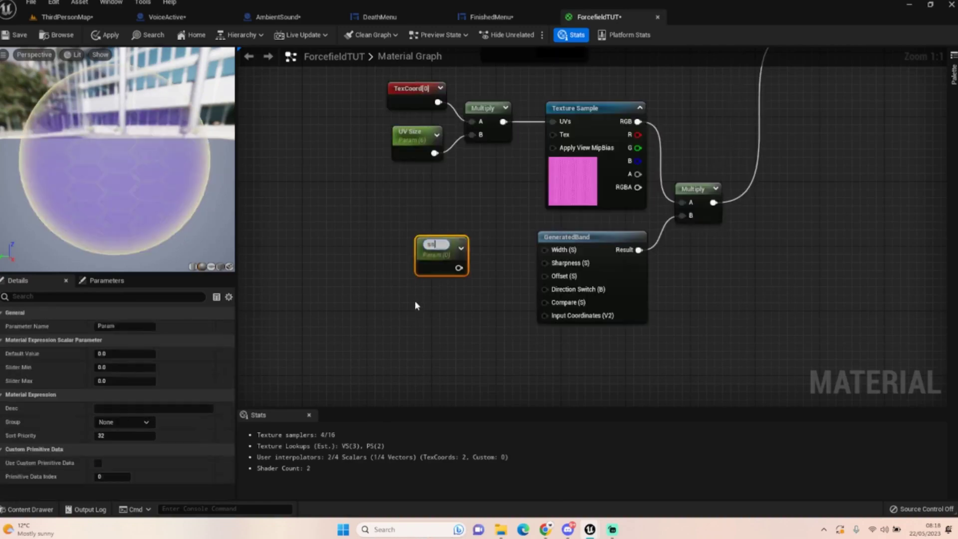
pyautogui.write('s')
pyautogui.click(413, 298)
pyautogui.click(420, 290)
# - Name the upper scalar parameter Width and the lower one Sharpness
pyautogui.click(439, 252)
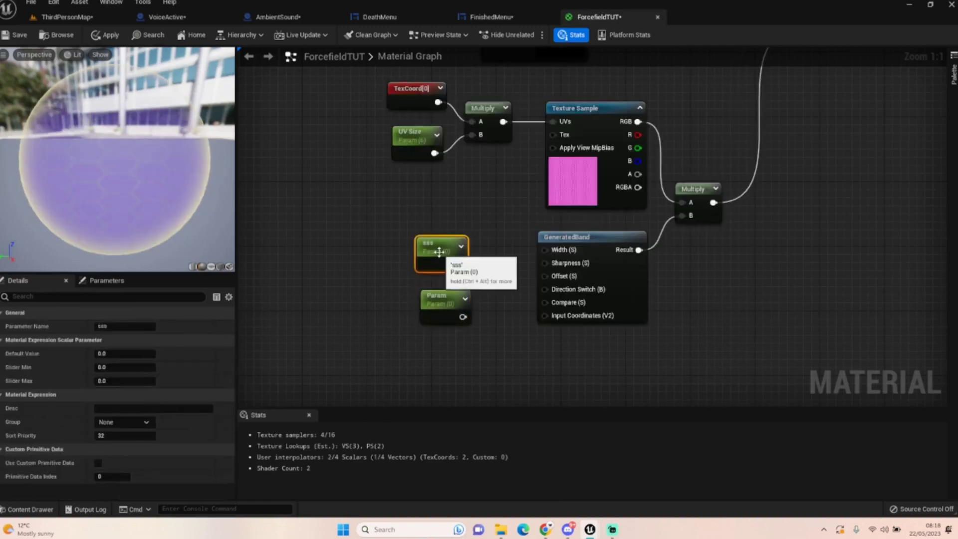
pyautogui.rightClick(439, 253)
pyautogui.click(127, 326)
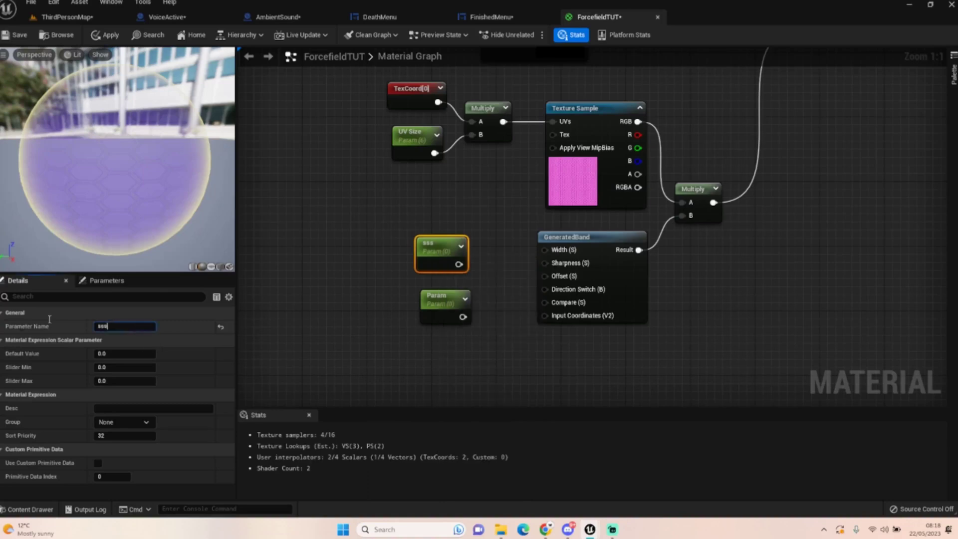
pyautogui.click(127, 326)
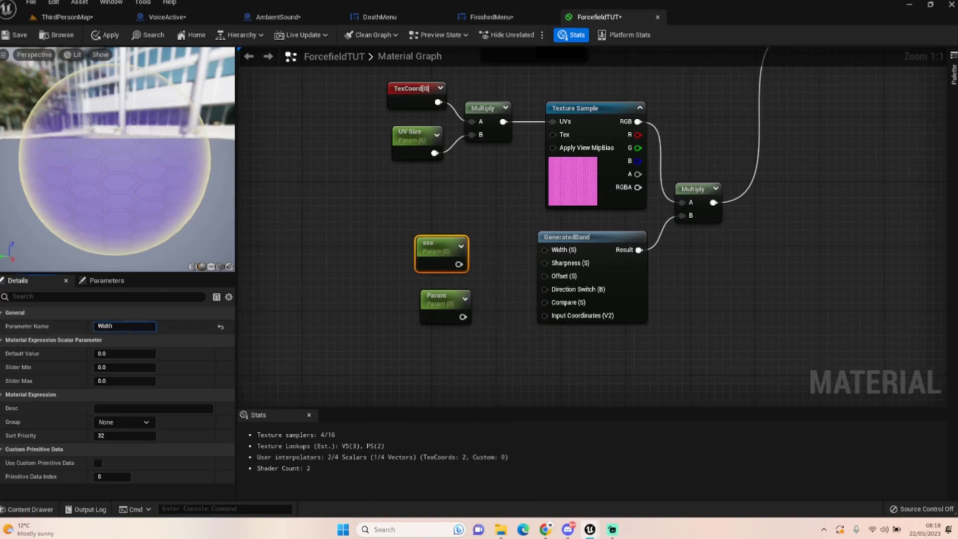
pyautogui.click(441, 302)
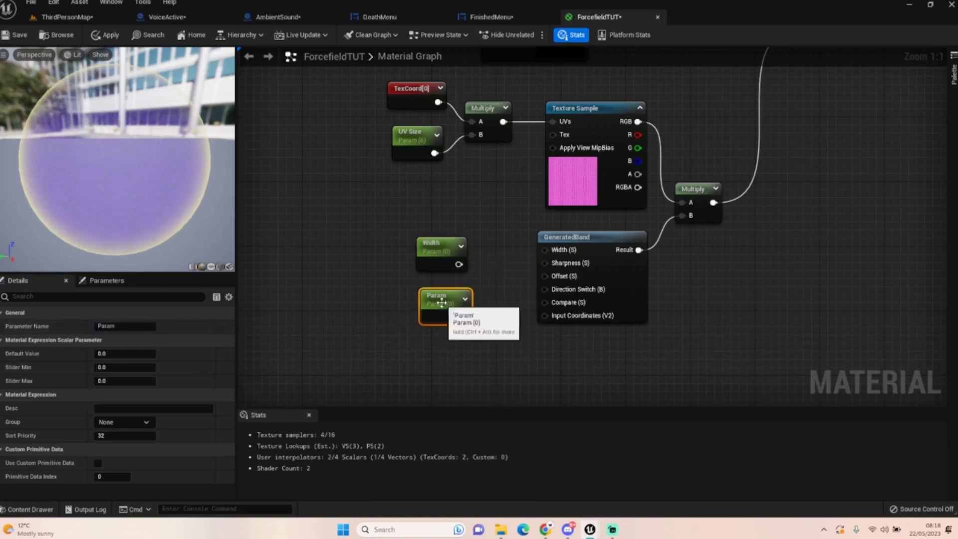
pyautogui.click(133, 325)
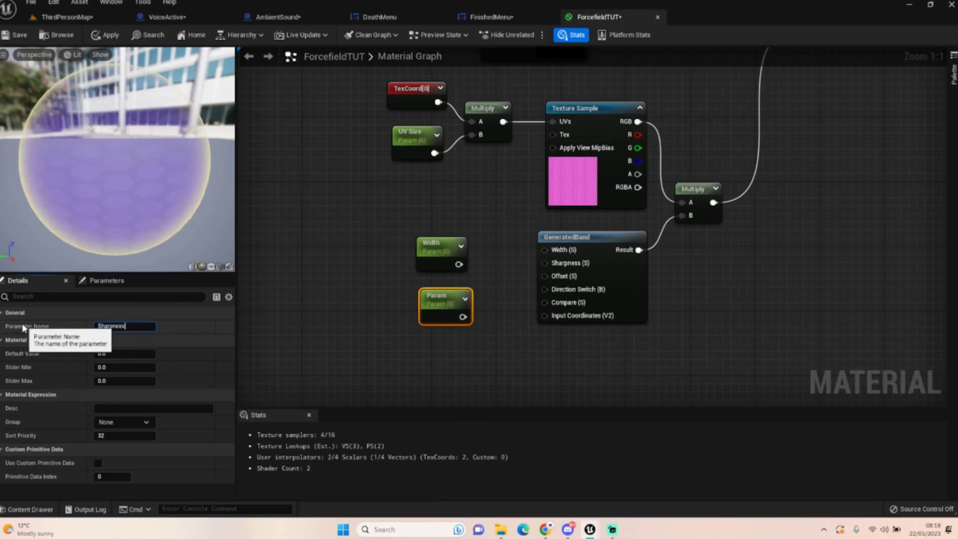
pyautogui.press('Return')
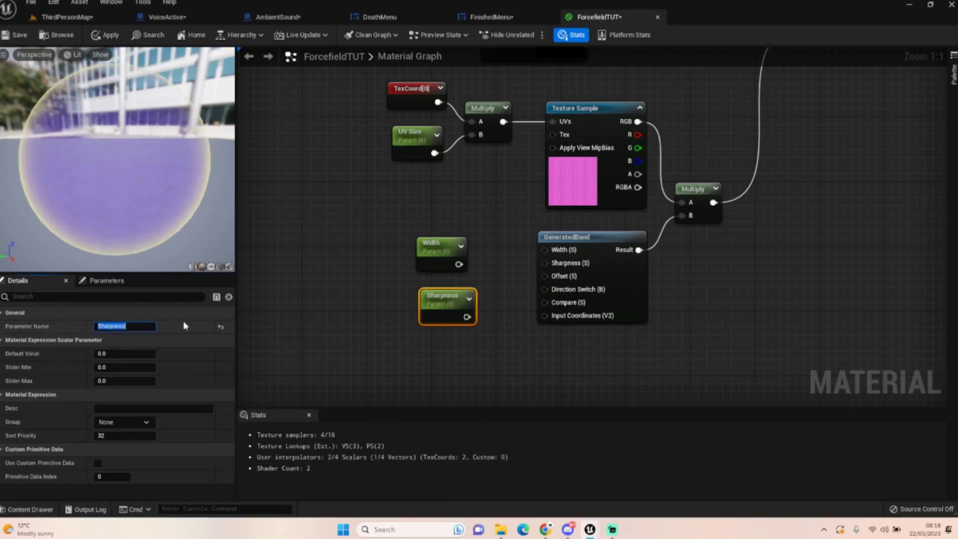
# - Set the default value of the Width parameter to 0.06 and of the Sharpness parameter to 0.3
pyautogui.click(441, 262)
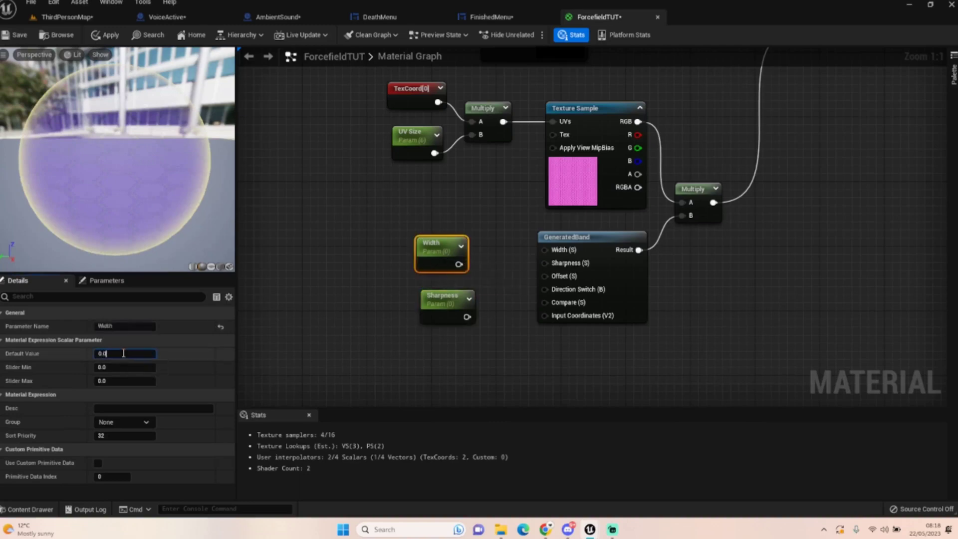
pyautogui.click(124, 354)
pyautogui.write('0.06')
pyautogui.press('Return')
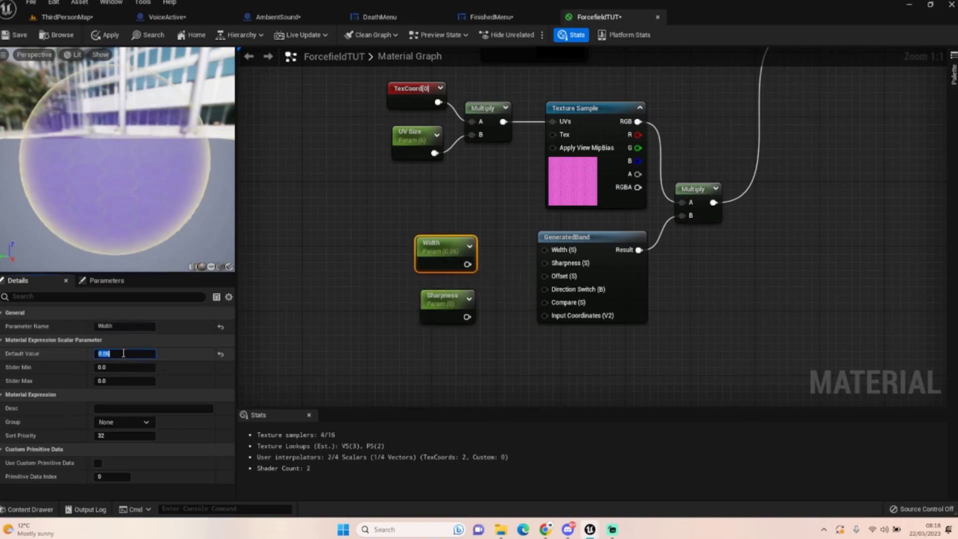
pyautogui.click(463, 303)
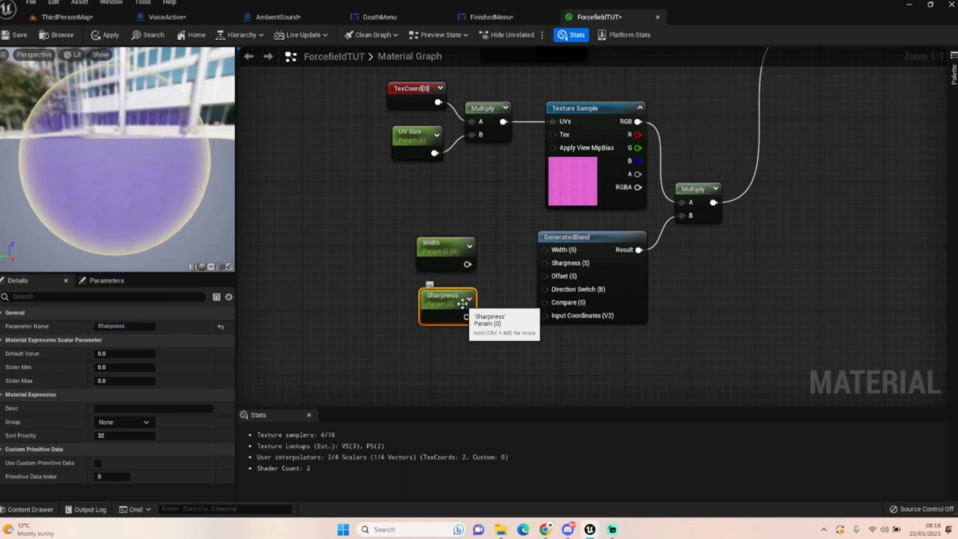
pyautogui.click(102, 353)
pyautogui.write('0.3')
pyautogui.press('Return')
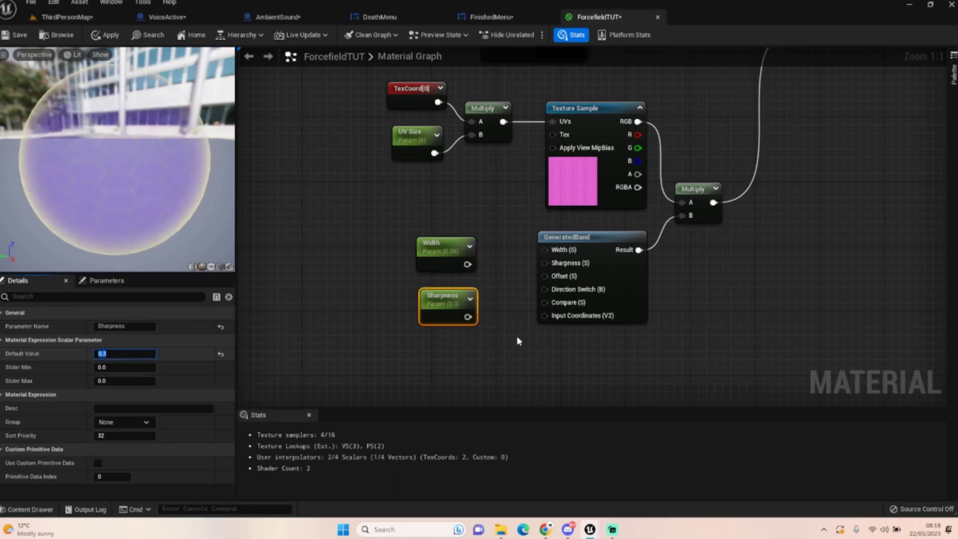
# - Connect Width and Sharpness to the matching GeneratedBand inputs and stack the two parameter nodes closely together
pyautogui.moveTo(467, 265); pyautogui.dragTo(545, 250)
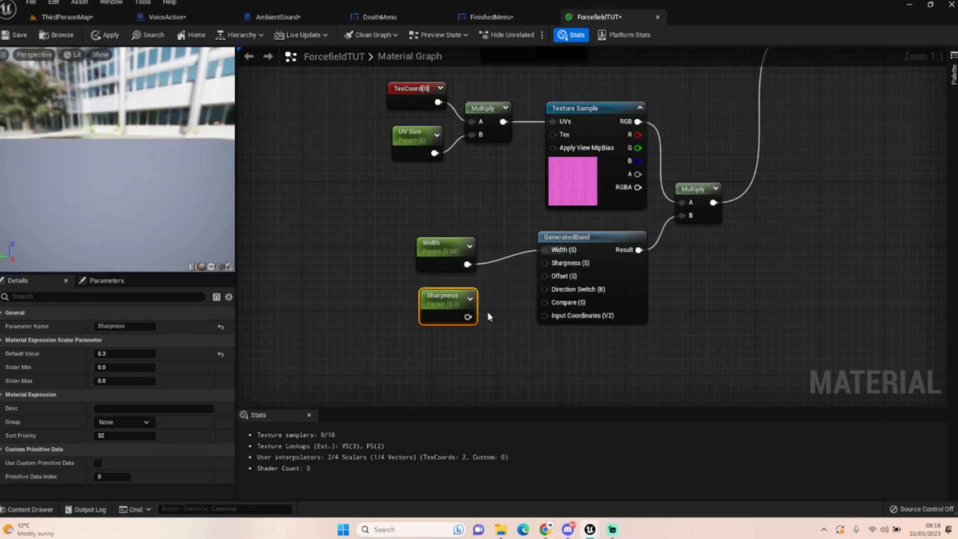
pyautogui.moveTo(468, 317); pyautogui.dragTo(544, 263)
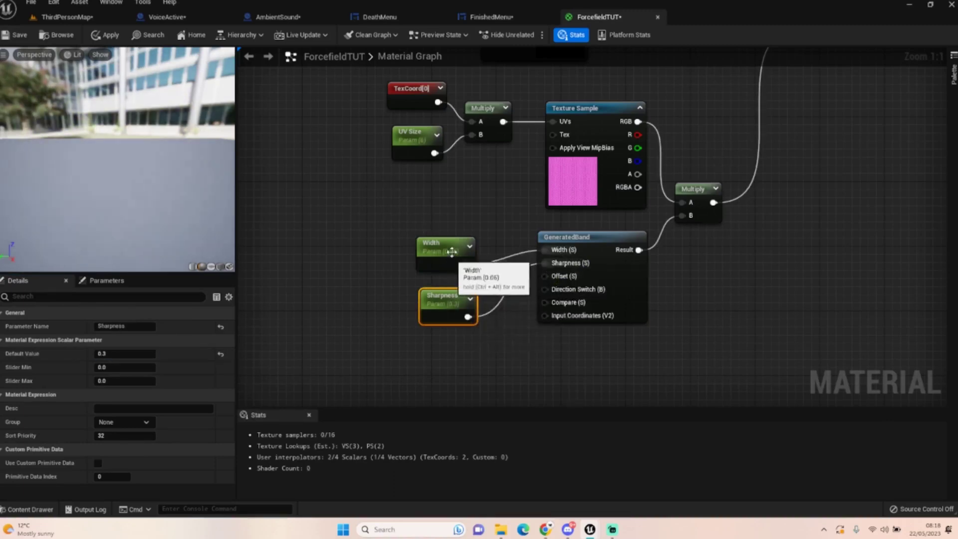
pyautogui.moveTo(434, 243); pyautogui.dragTo(434, 221)
pyautogui.moveTo(438, 294); pyautogui.dragTo(432, 260)
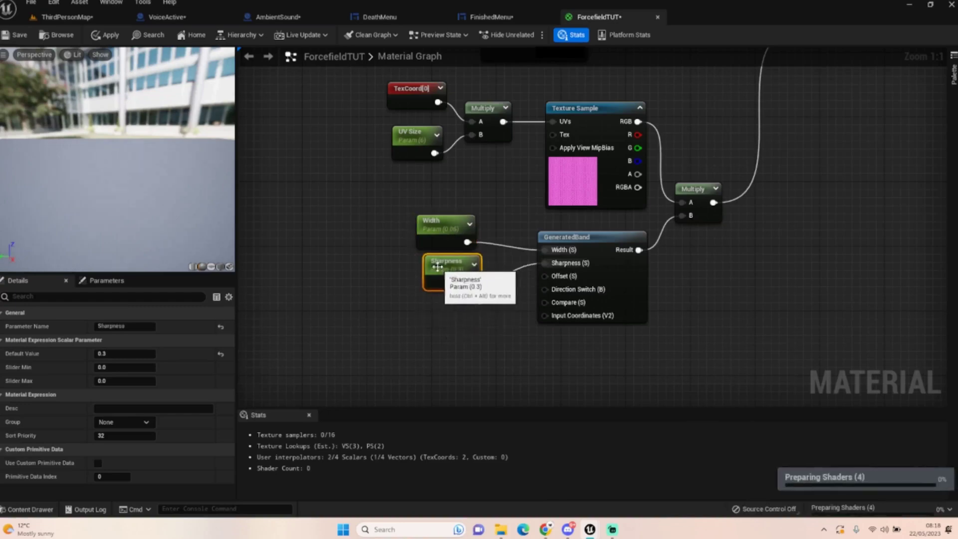
pyautogui.moveTo(400, 231); pyautogui.dragTo(445, 265)
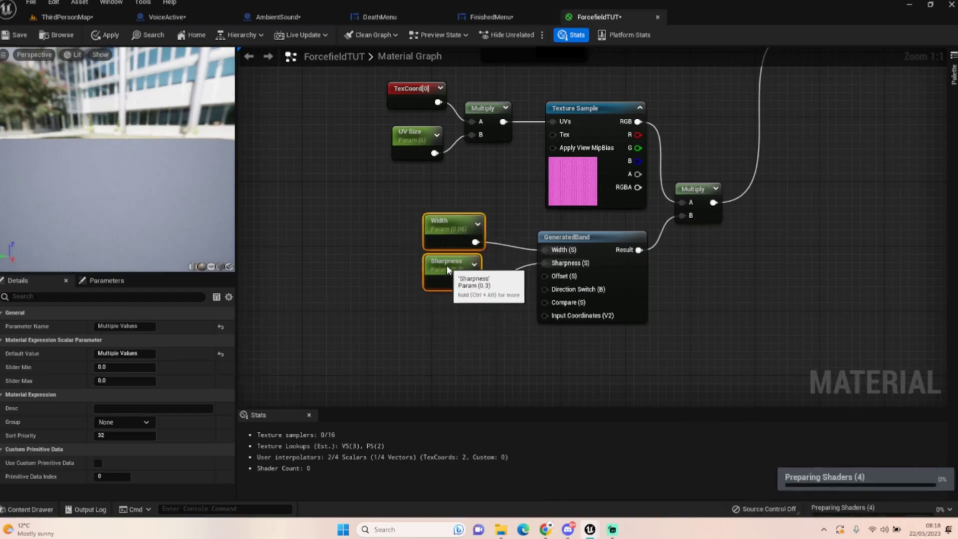
# - Add a Panner node below the Sharpness parameter and connect its output to GeneratedBand's Input Coordinates
pyautogui.click(455, 305)
pyautogui.rightClick(453, 310)
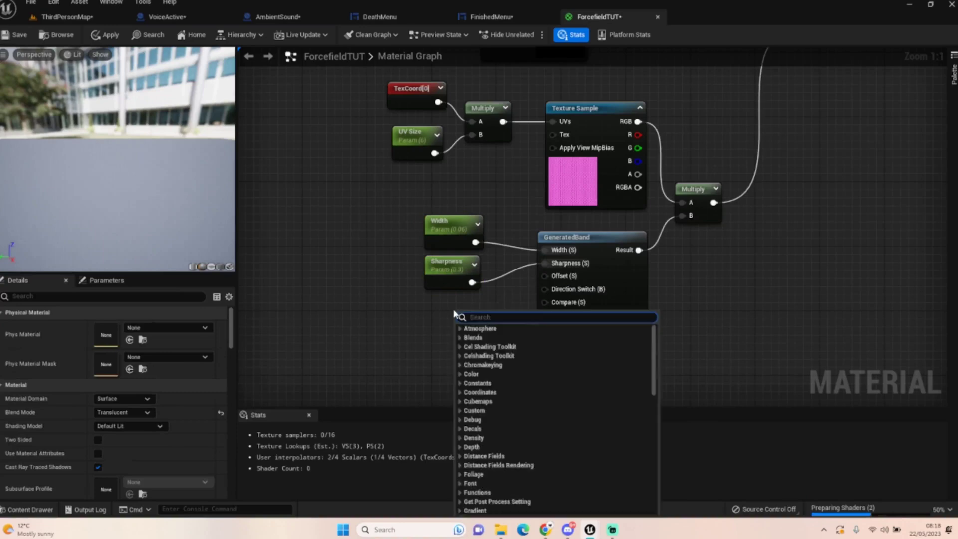
pyautogui.write('panner')
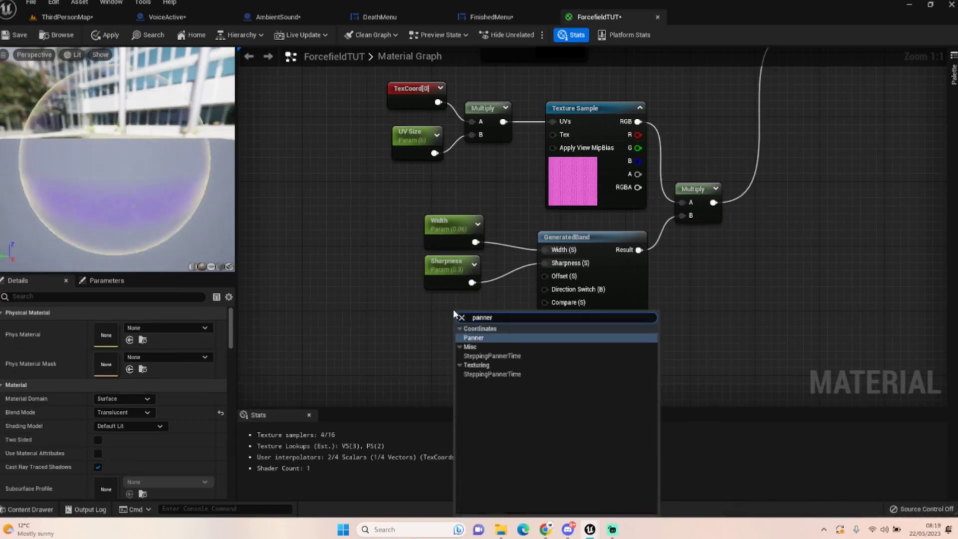
pyautogui.press('Return')
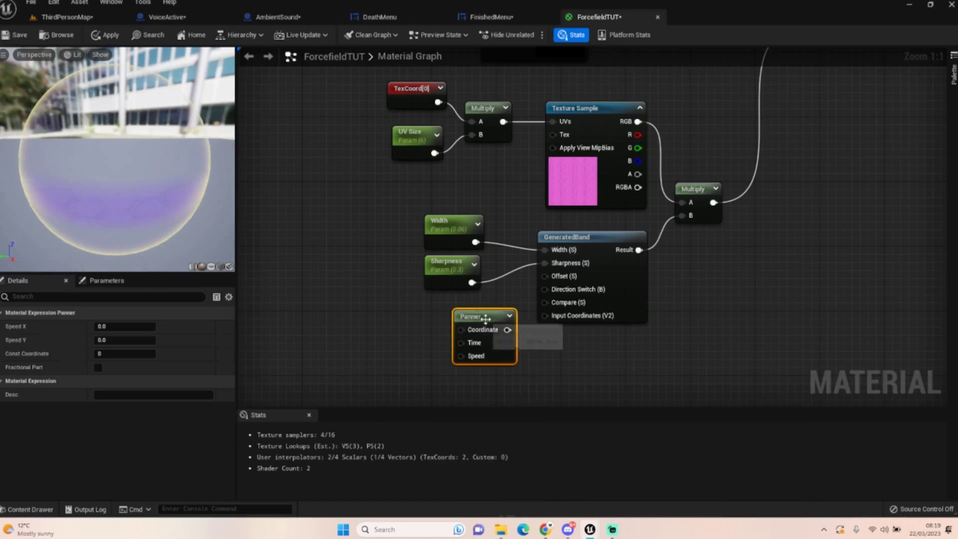
pyautogui.moveTo(491, 319); pyautogui.dragTo(547, 315)
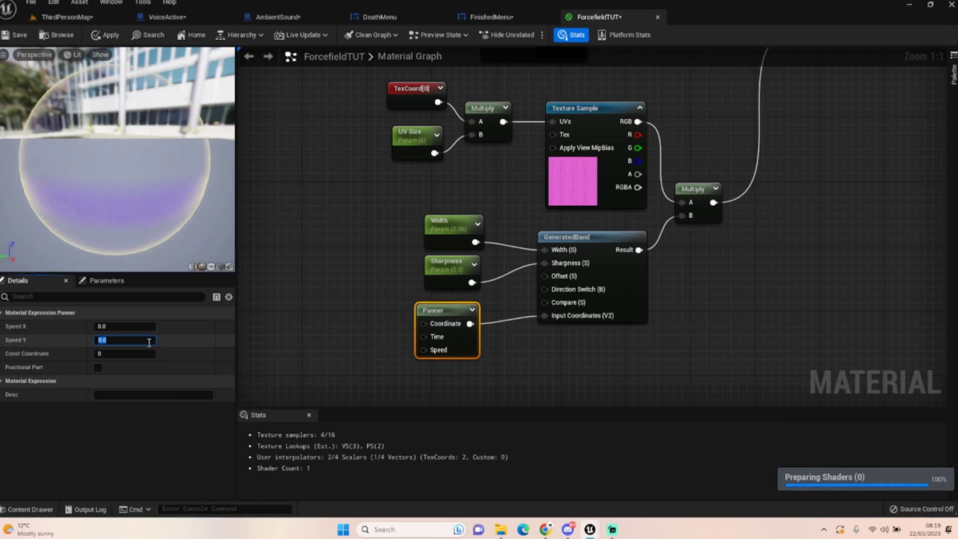
# - Try Speed Y values of -0.02 and -0.2 on the Panner node to judge the band's movement
pyautogui.write('-0')
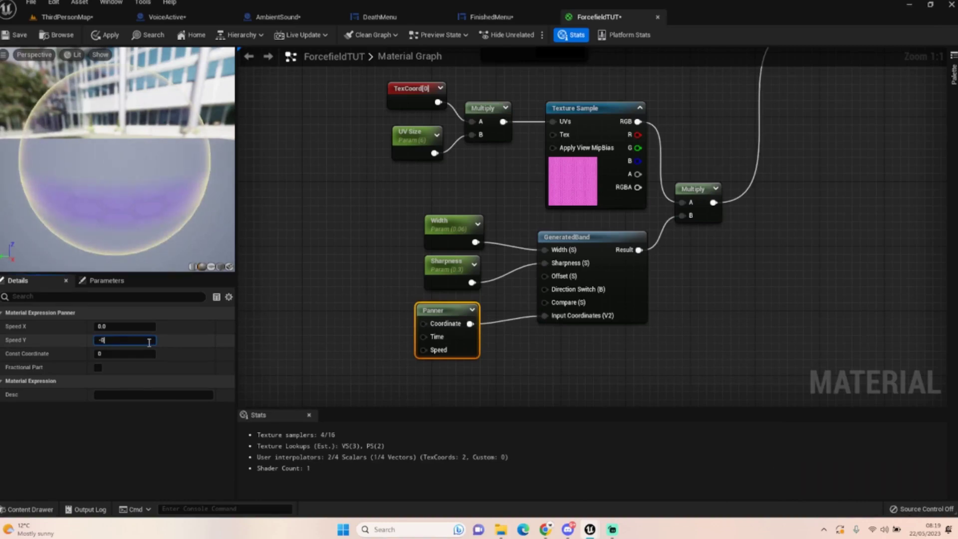
pyautogui.write('.02')
pyautogui.press('Return')
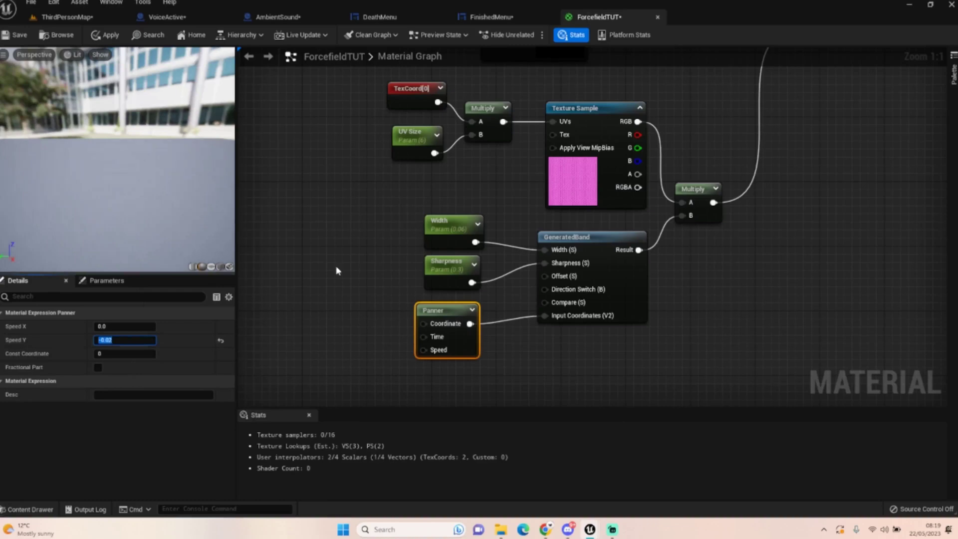
pyautogui.click(288, 272)
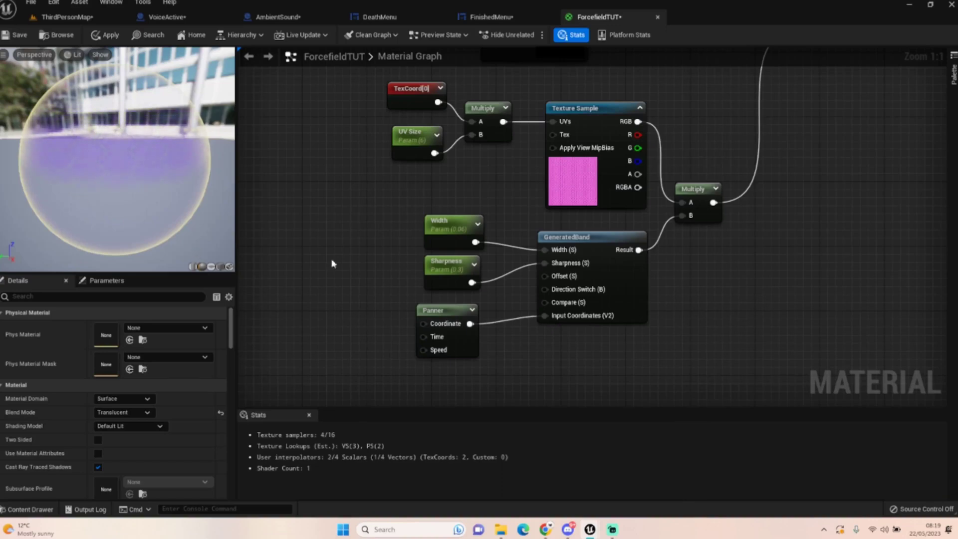
pyautogui.click(449, 314)
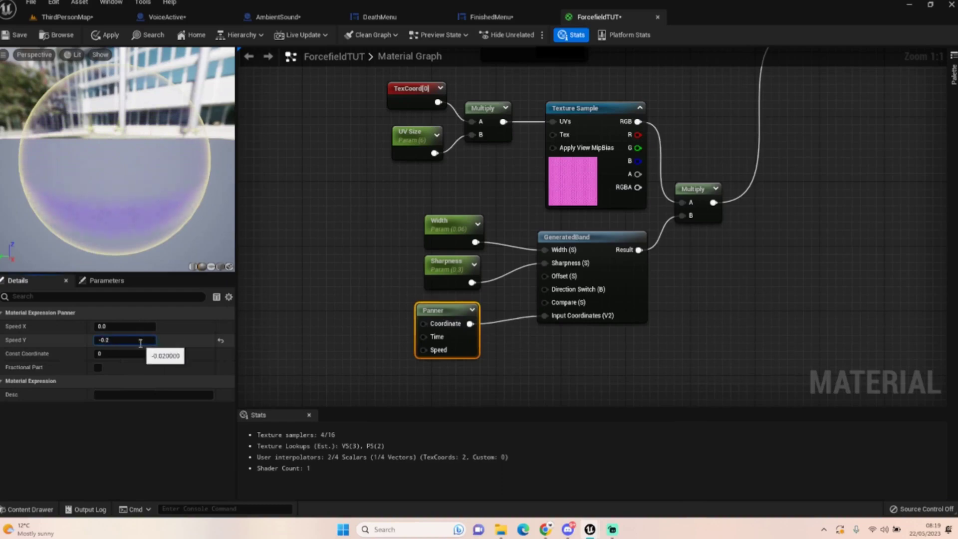
pyautogui.press('Return')
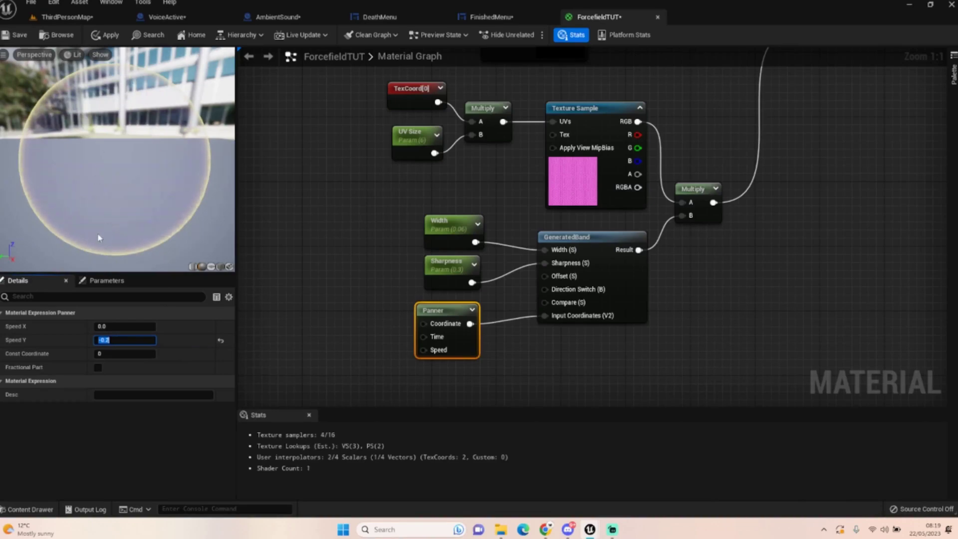
# - Set the Panner node's Speed Y to -0.1
pyautogui.click(123, 340)
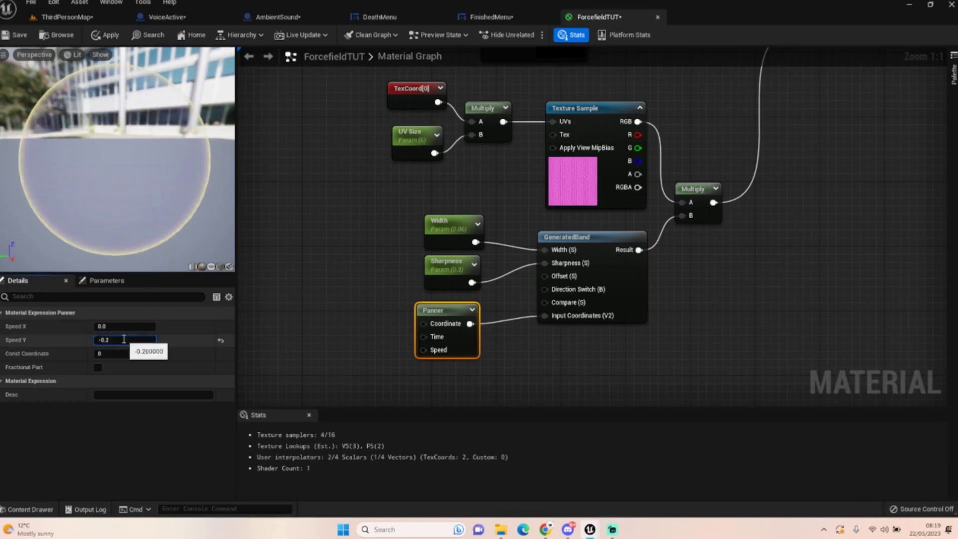
pyautogui.press('BackSpace')
pyautogui.write('1')
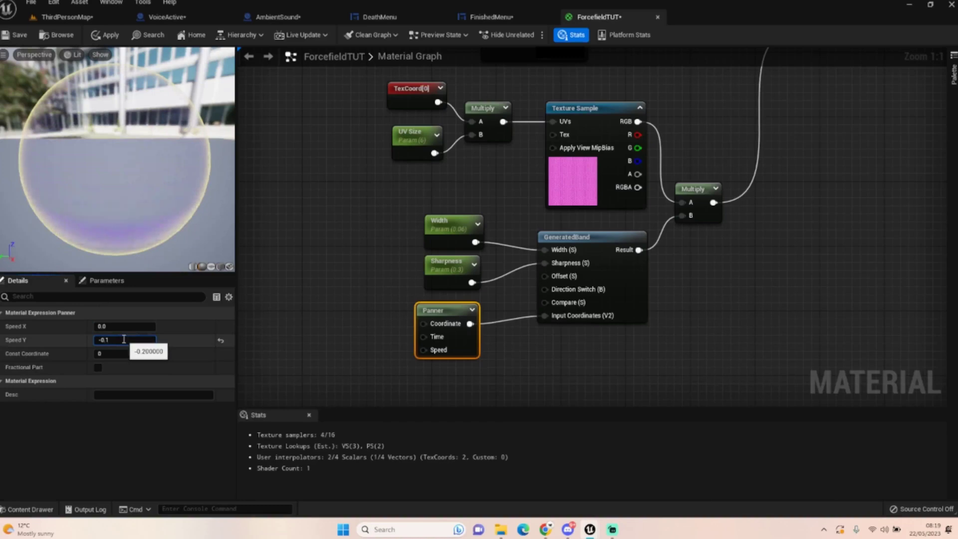
pyautogui.click(375, 231)
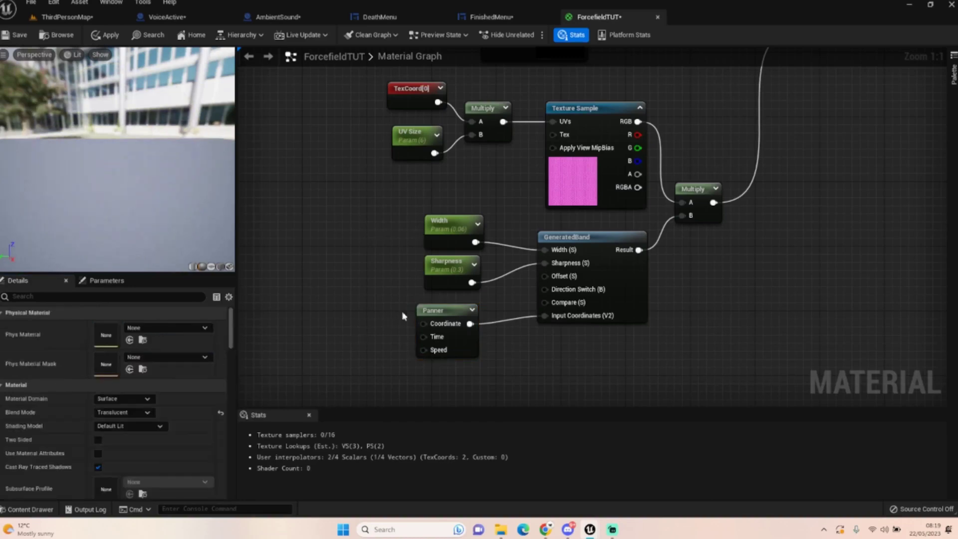
pyautogui.click(438, 309)
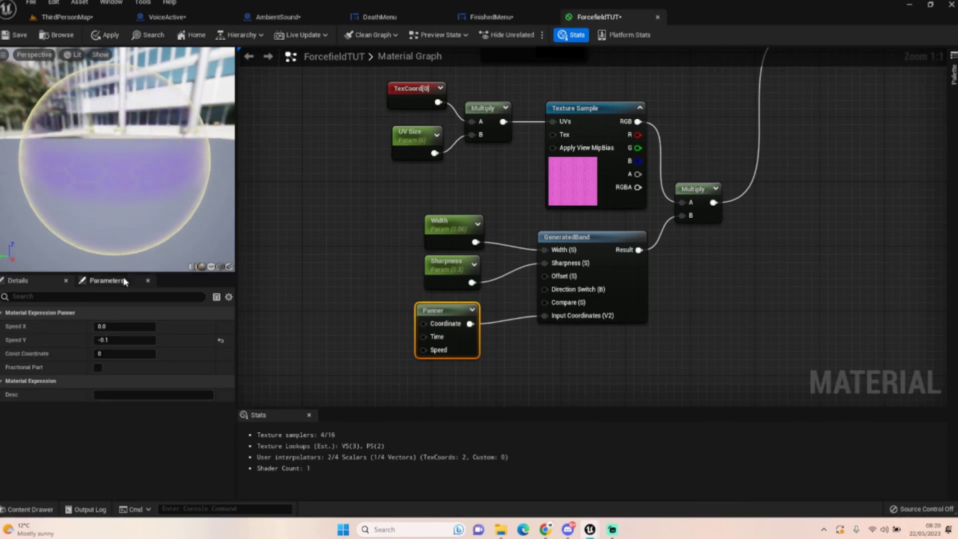
# - Apply and save the ForcefieldTUT material with the Panner-driven band included
pyautogui.moveTo(895, 244); pyautogui.dragTo(832, 317, button='right')
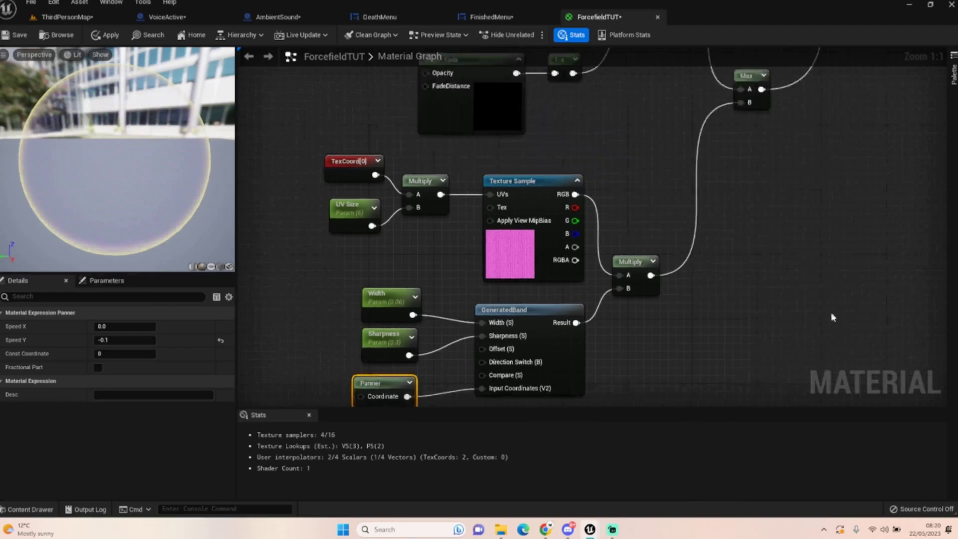
pyautogui.scroll(-3, 830, 316)
pyautogui.moveTo(798, 243); pyautogui.dragTo(695, 326, button='right')
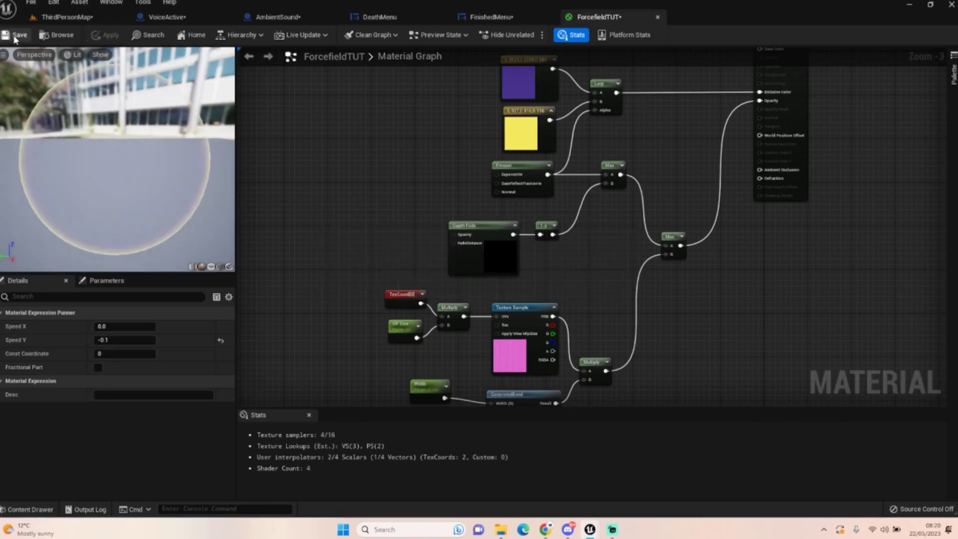
pyautogui.hotkey('ctrl', 's')
# - Assign the ForcefieldTUT material to the selected doorway plane, Plane22, in the ThirdPersonMap level
pyautogui.click(63, 19)
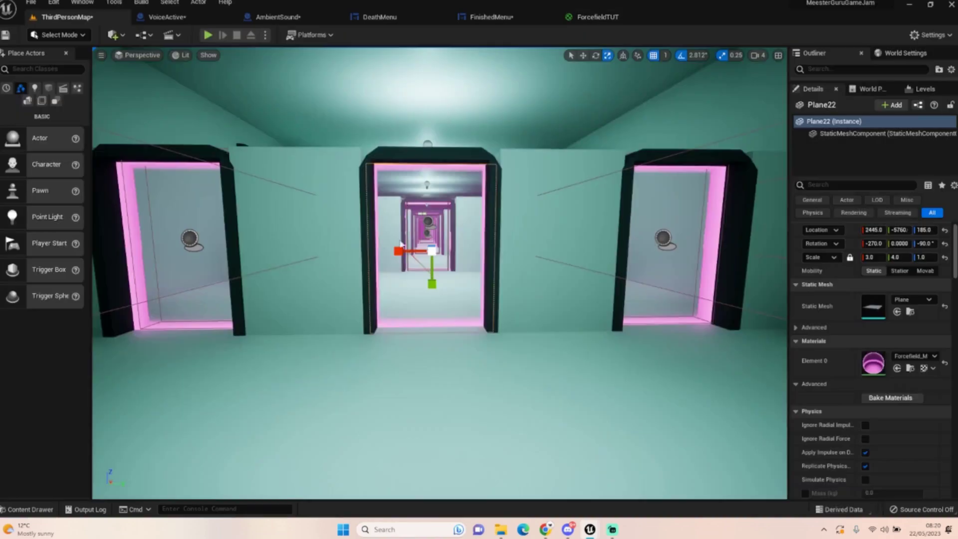
pyautogui.scroll(5, 492, 284)
pyautogui.scroll(-6, 310, 421)
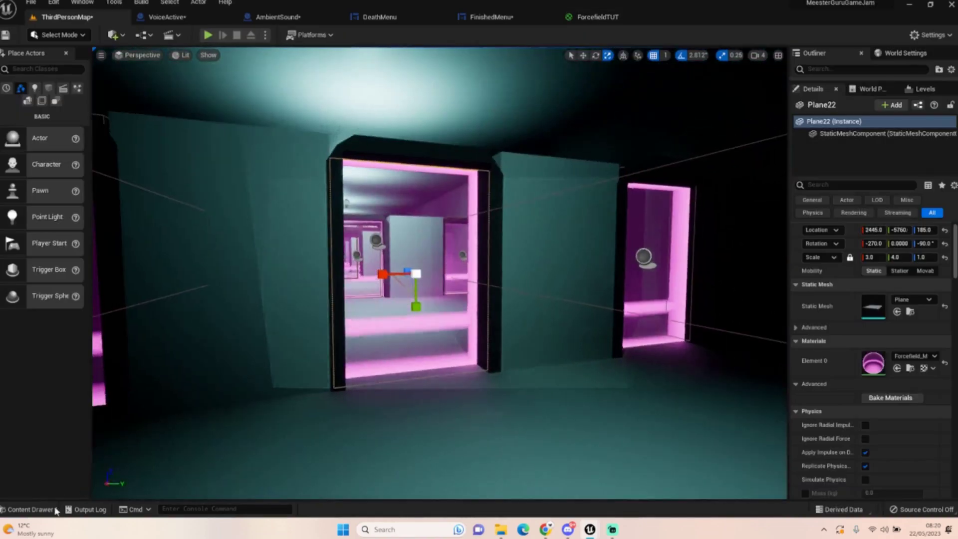
pyautogui.click(30, 510)
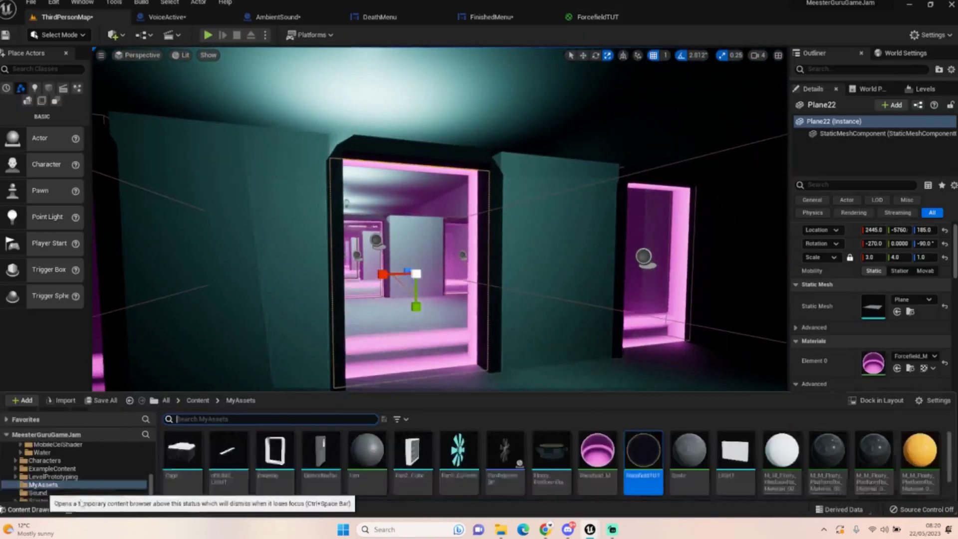
pyautogui.moveTo(643, 411); pyautogui.dragTo(877, 331)
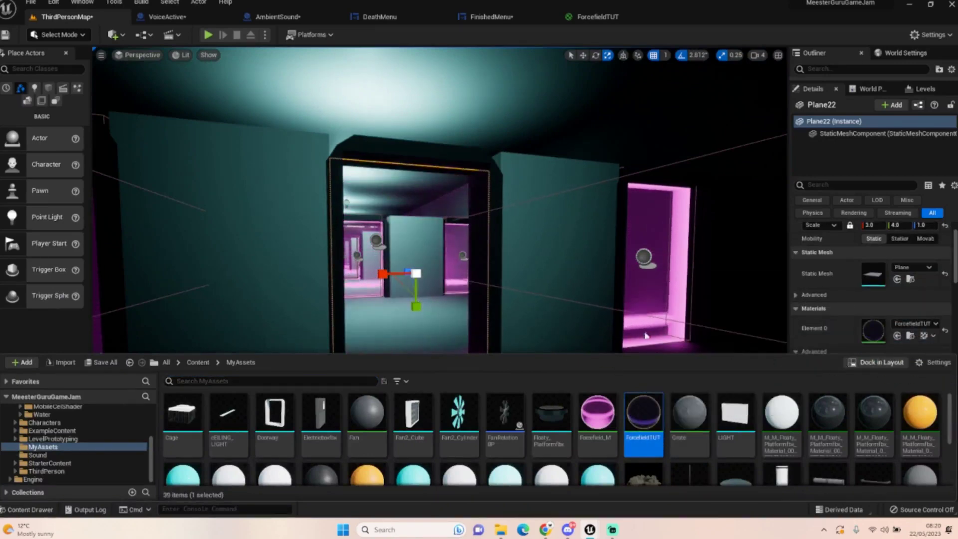
# - Scale the doorway plane to 3.0 along X and 4.25 along Y so it fills the door frame
pyautogui.click(618, 17)
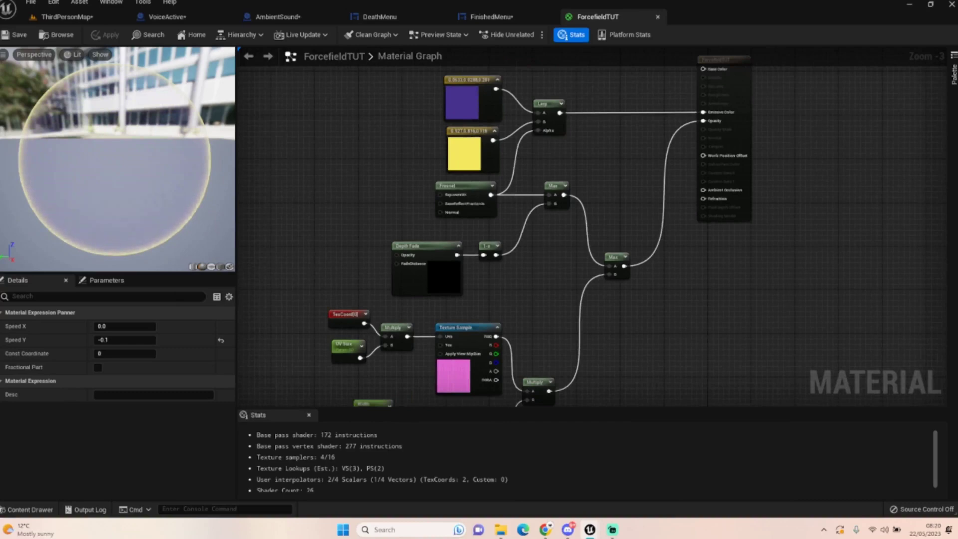
pyautogui.click(67, 17)
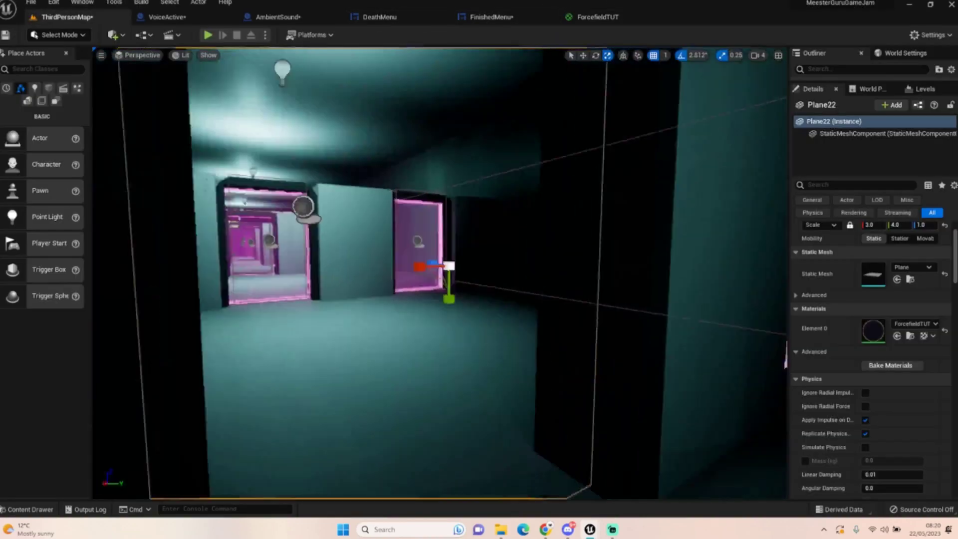
pyautogui.moveTo(438, 273); pyautogui.dragTo(197, 262, button='right')
pyautogui.press('s')
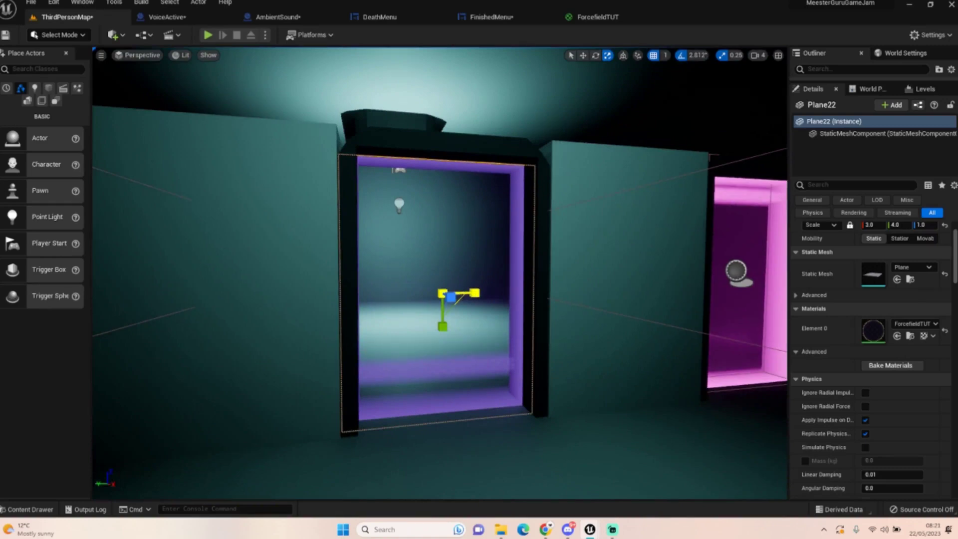
pyautogui.moveTo(474, 292)
pyautogui.mouseDown()
pyautogui.moveTo(487, 292)
pyautogui.moveTo(469, 293)
pyautogui.mouseUp()
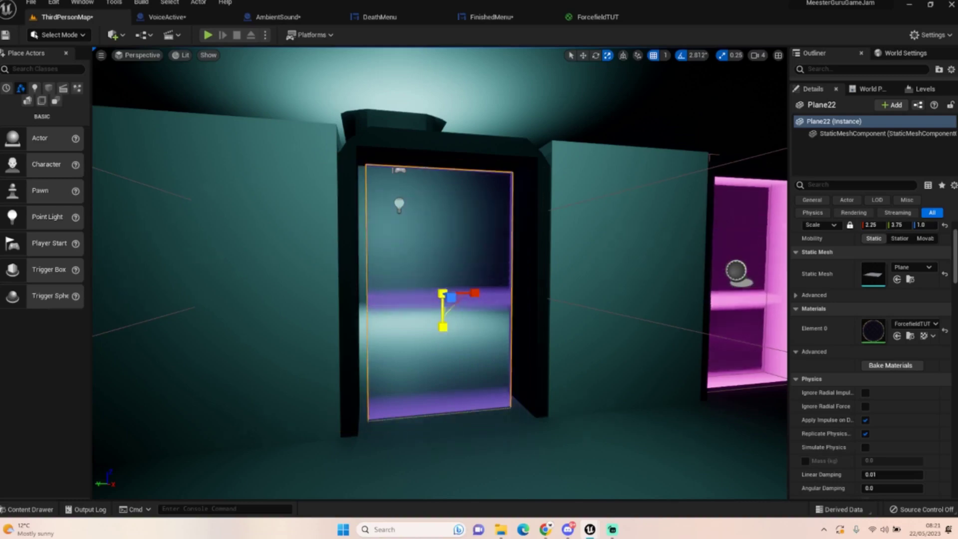
pyautogui.moveTo(442, 325); pyautogui.dragTo(481, 294)
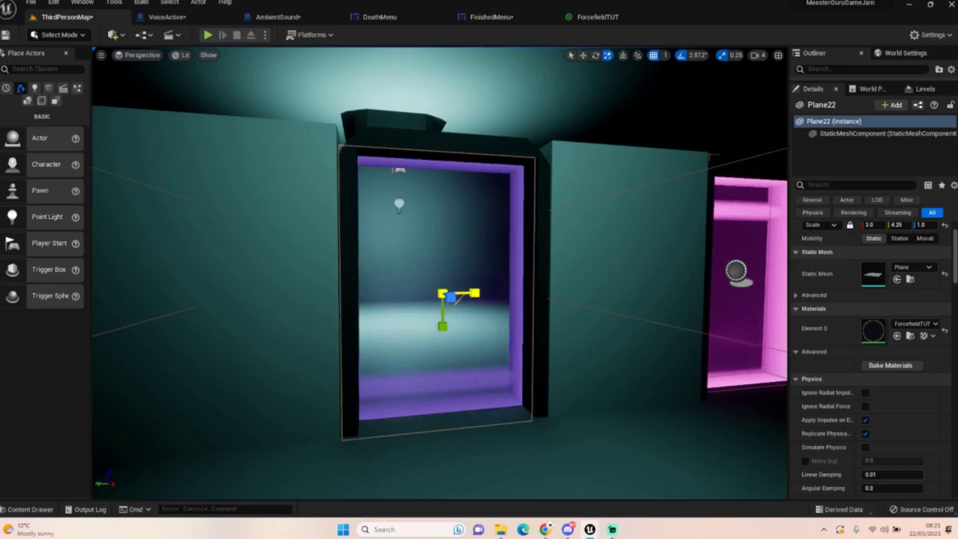
# - Examine the doorway forcefield's edge glow and moving hex band up close and from a distance
pyautogui.press('d')
pyautogui.moveTo(481, 293); pyautogui.dragTo(514, 316, button='right')
pyautogui.press('d')
pyautogui.press('w')
pyautogui.press('s')
pyautogui.press('w')
pyautogui.press('s')
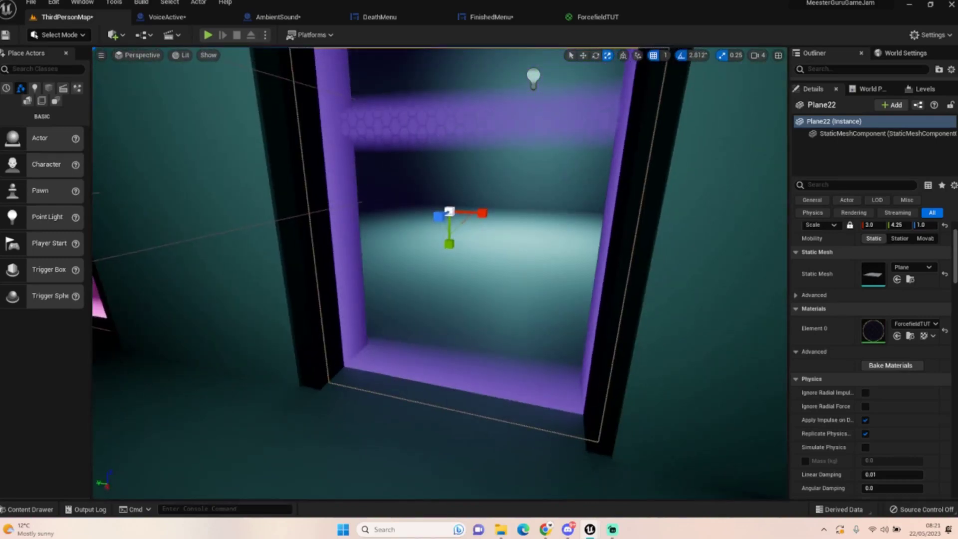
pyautogui.moveTo(503, 345); pyautogui.dragTo(503, 336, button='right')
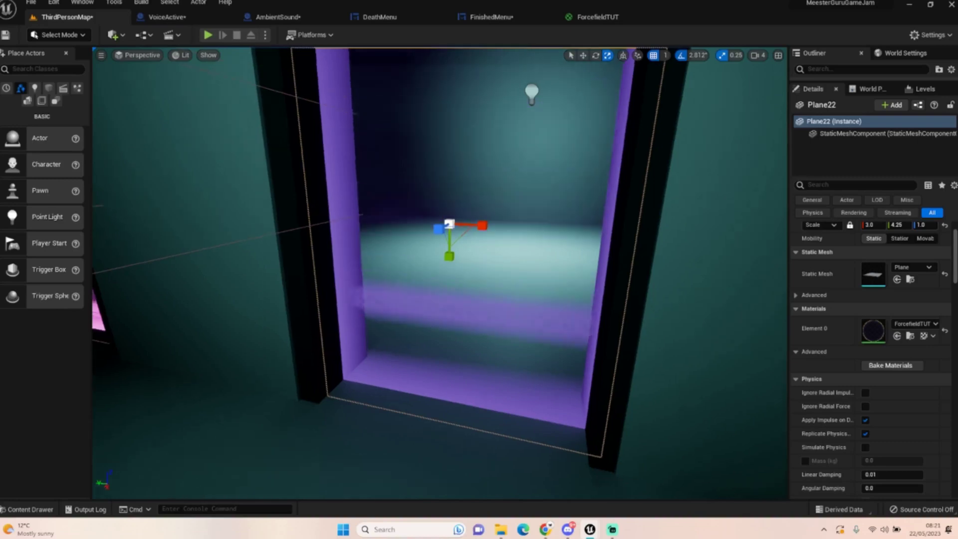
pyautogui.press('s')
pyautogui.press('a')
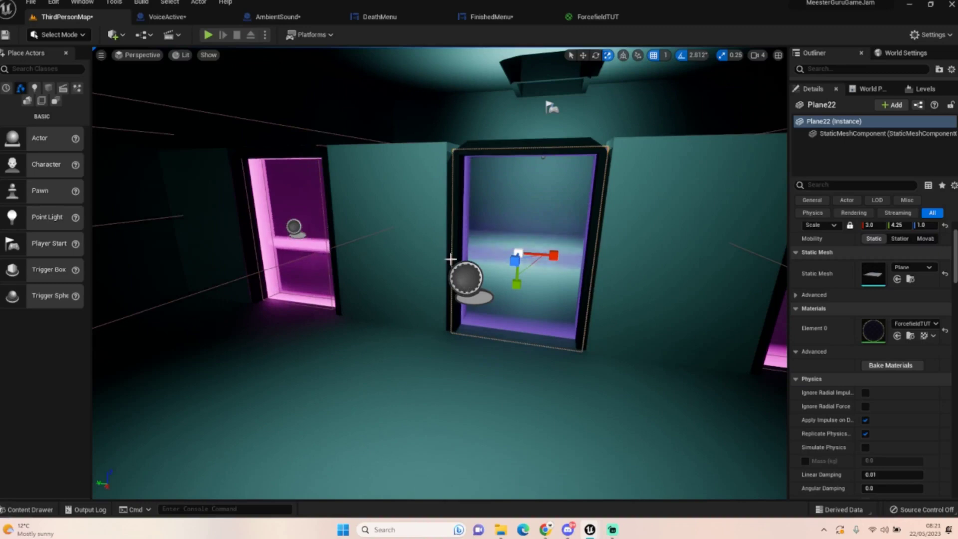
# - Change the purple colour constant feeding the Lerp's A input to bright cyan and apply the material
pyautogui.click(586, 17)
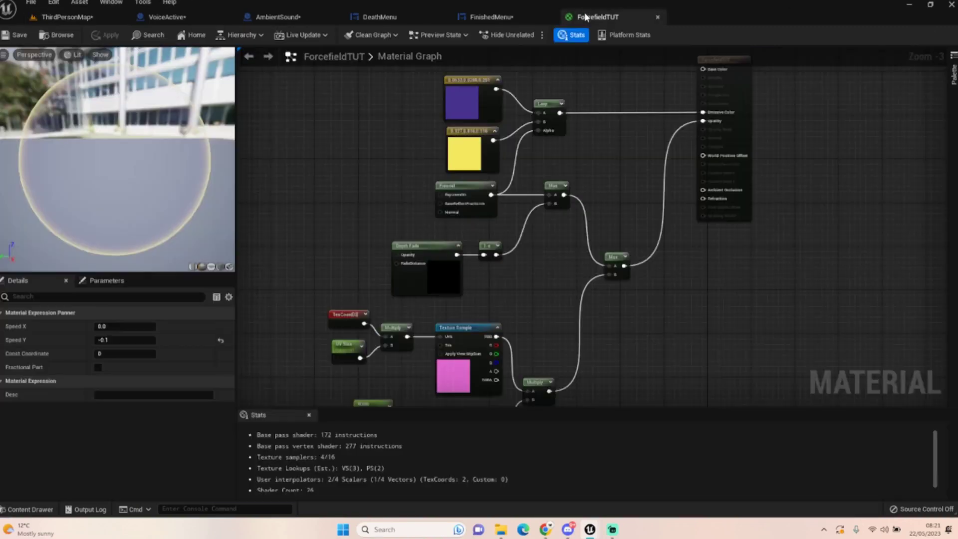
pyautogui.click(469, 99)
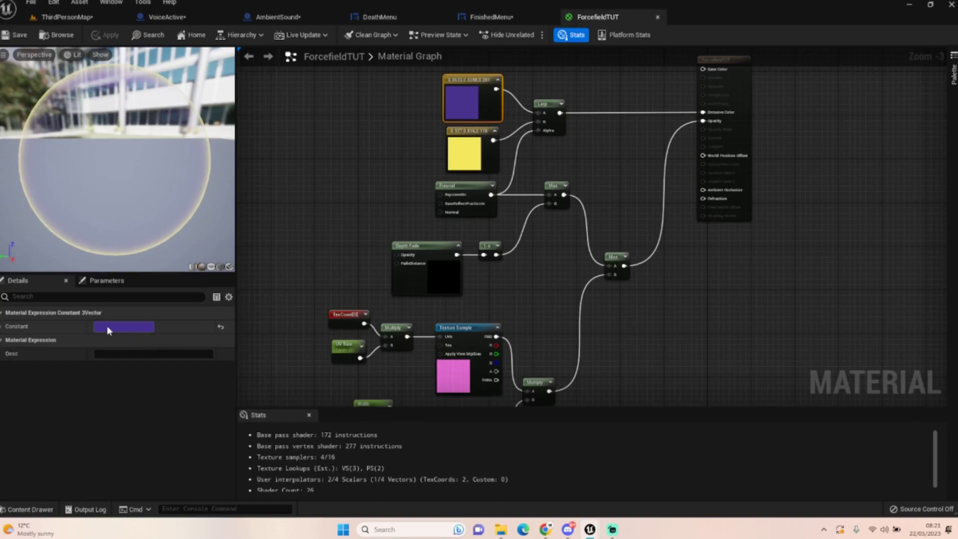
pyautogui.click(125, 331)
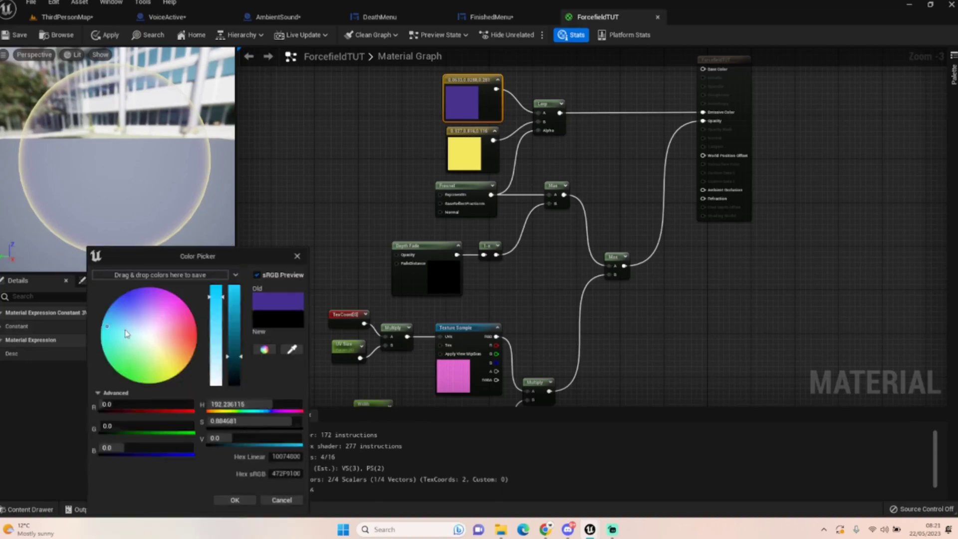
pyautogui.click(106, 331)
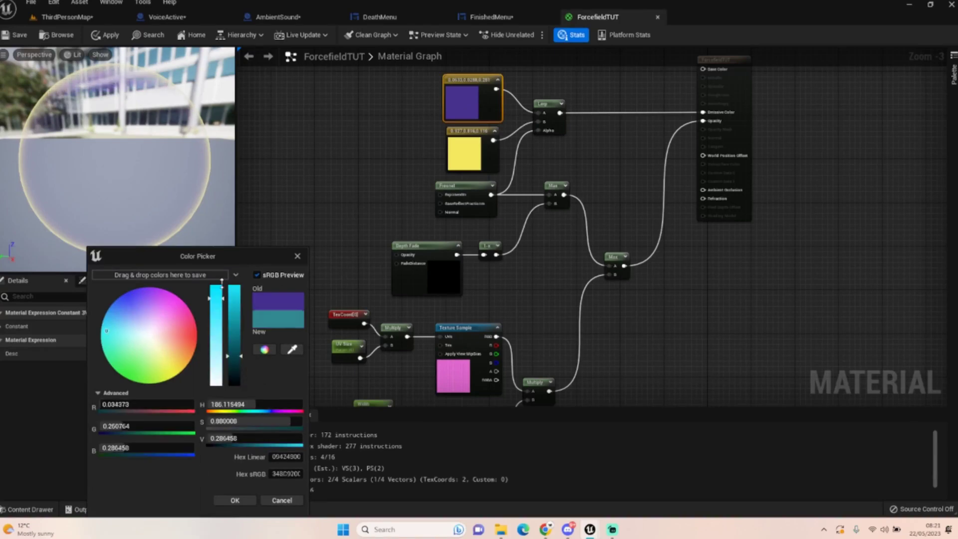
pyautogui.moveTo(241, 362); pyautogui.dragTo(234, 288)
pyautogui.click(235, 499)
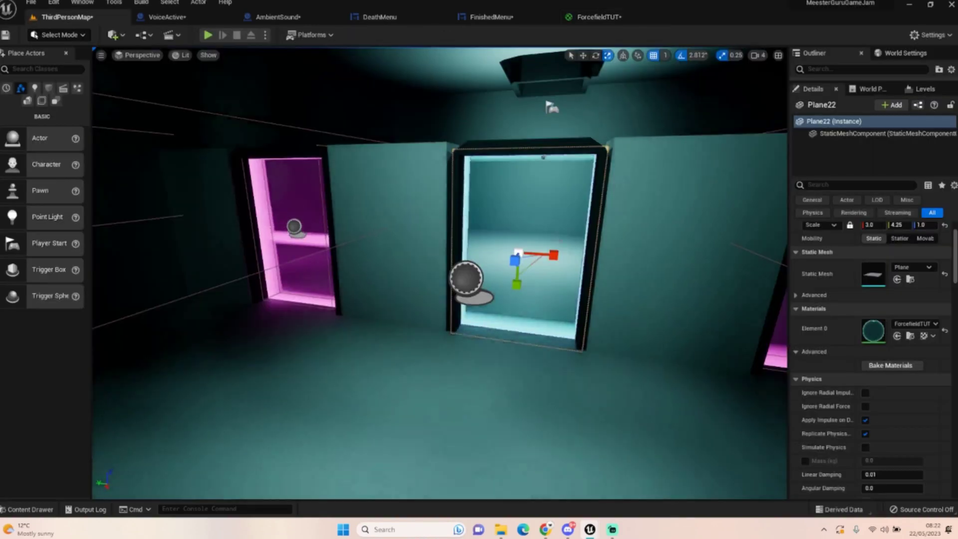
# - Inspect the cyan forcefield in the level's middle doorway from several angles on its front side
pyautogui.moveTo(404, 193); pyautogui.dragTo(399, 219, button='right')
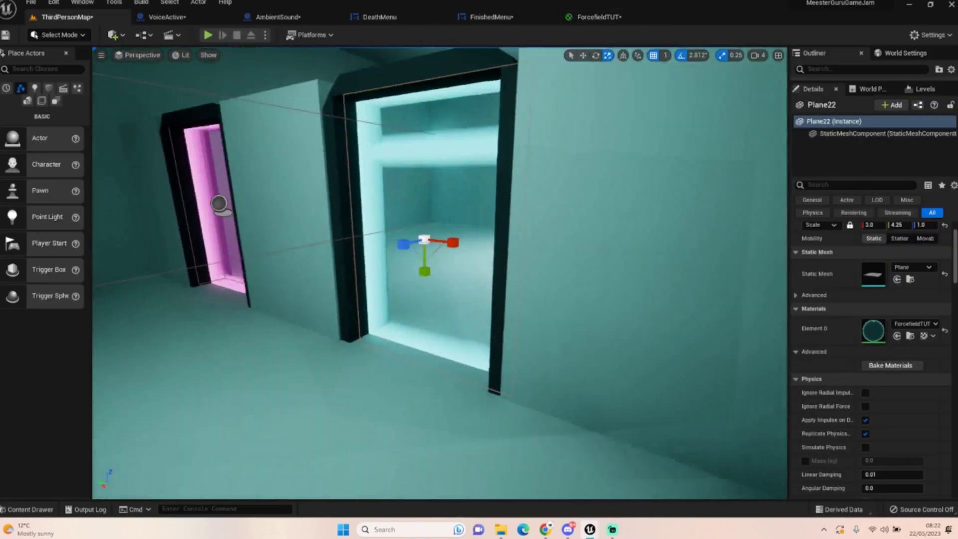
pyautogui.moveTo(502, 343)
pyautogui.mouseDown(button='right')
pyautogui.moveTo(449, 334)
pyautogui.moveTo(598, 332)
pyautogui.moveTo(504, 343)
pyautogui.mouseUp(button='right')
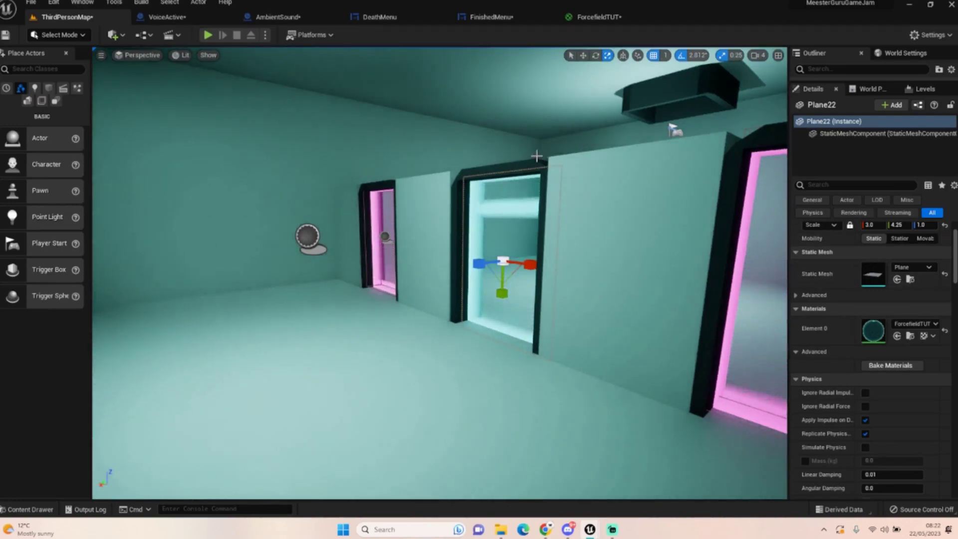
pyautogui.press('w')
pyautogui.moveTo(592, 292); pyautogui.dragTo(738, 292, button='right')
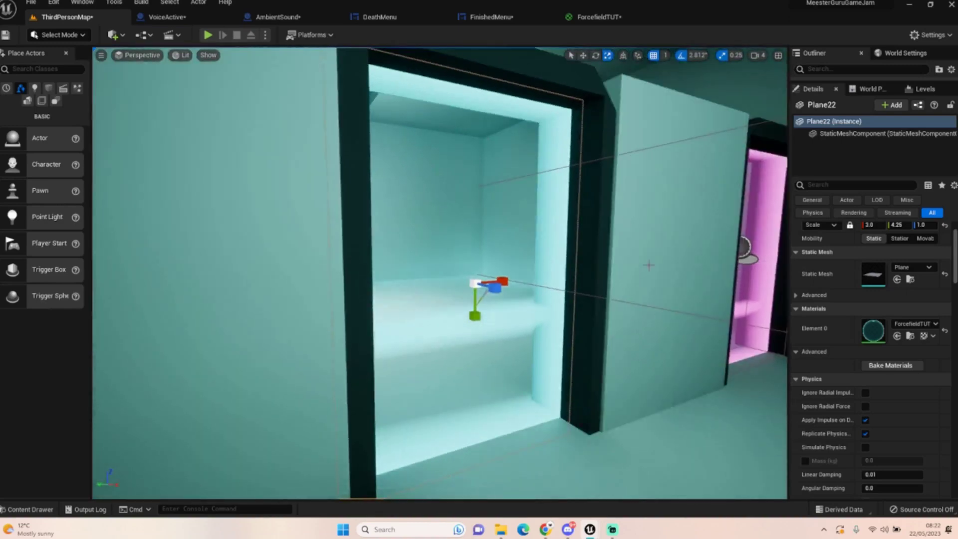
pyautogui.press('s')
pyautogui.moveTo(463, 391); pyautogui.dragTo(698, 391, button='right')
pyautogui.press('w')
pyautogui.moveTo(309, 381)
pyautogui.mouseDown(button='right')
pyautogui.moveTo(379, 381)
pyautogui.moveTo(309, 381)
pyautogui.mouseUp(button='right')
pyautogui.press('s')
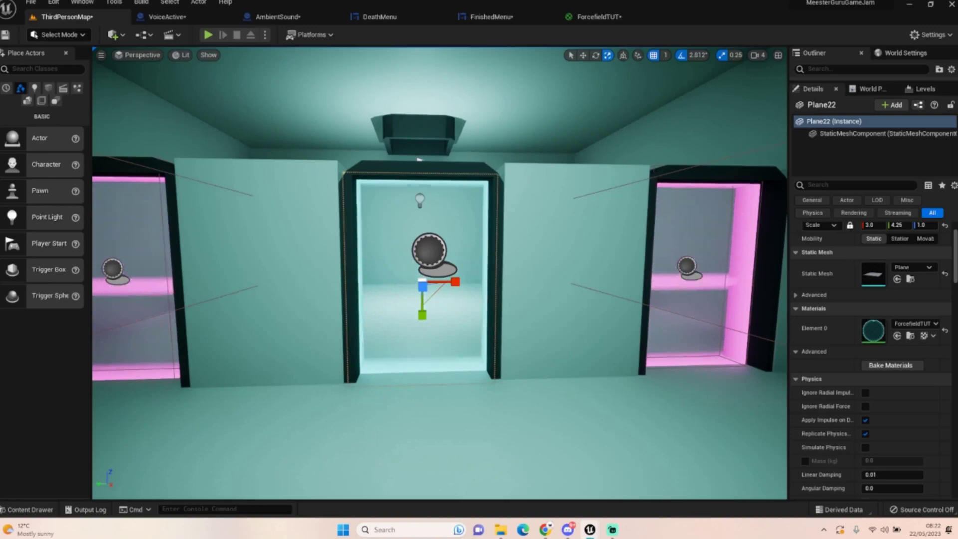
# - Tour the room with the numbered walls and its pink forcefield, and view the cyan doorway from behind
pyautogui.moveTo(616, 421); pyautogui.dragTo(583, 367, button='right')
pyautogui.press('w')
pyautogui.press('w')
pyautogui.moveTo(539, 278); pyautogui.dragTo(498, 264, button='right')
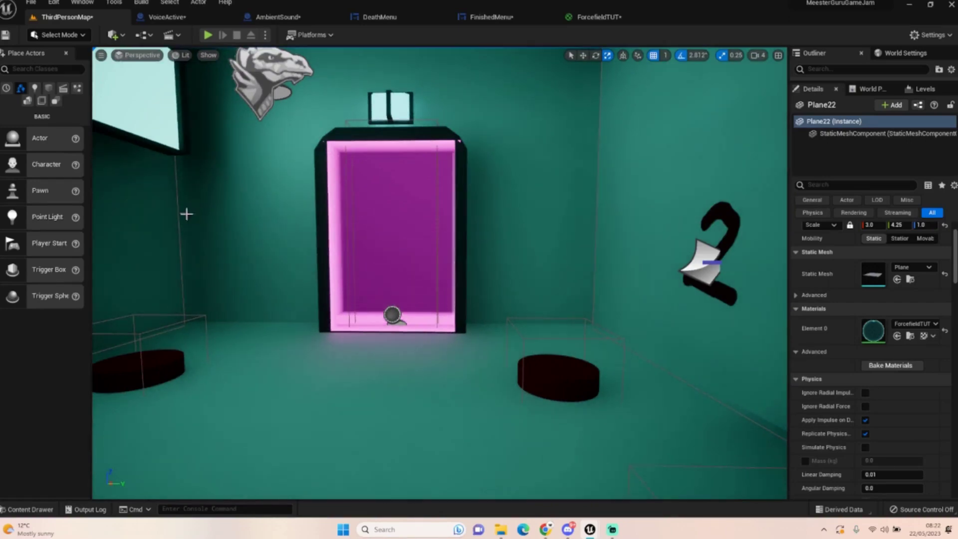
pyautogui.press('s')
pyautogui.moveTo(439, 274); pyautogui.dragTo(422, 273, button='right')
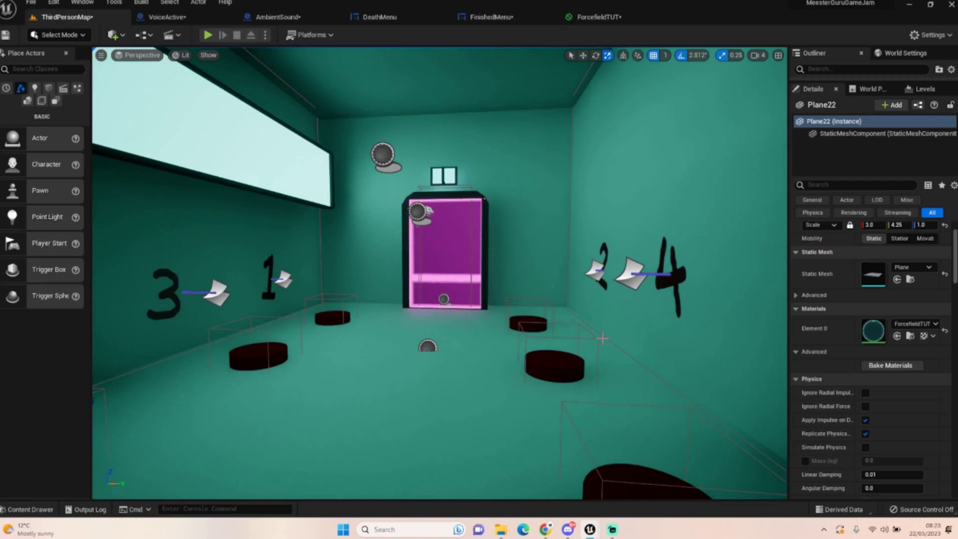
pyautogui.moveTo(479, 353); pyautogui.dragTo(364, 404, button='right')
pyautogui.moveTo(633, 364); pyautogui.dragTo(663, 304, button='right')
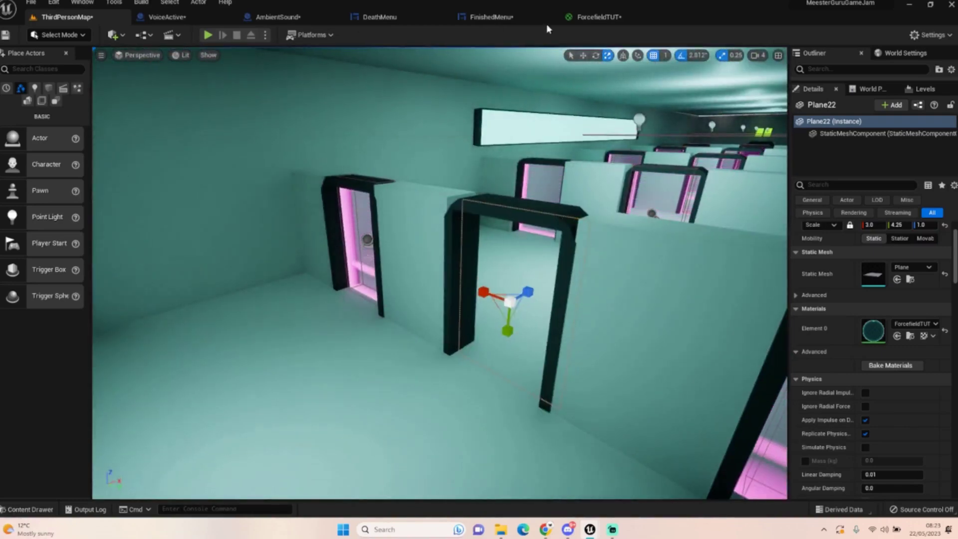
# - Enable Two Sided in the ForcefieldTUT material's properties and apply the change
pyautogui.click(617, 19)
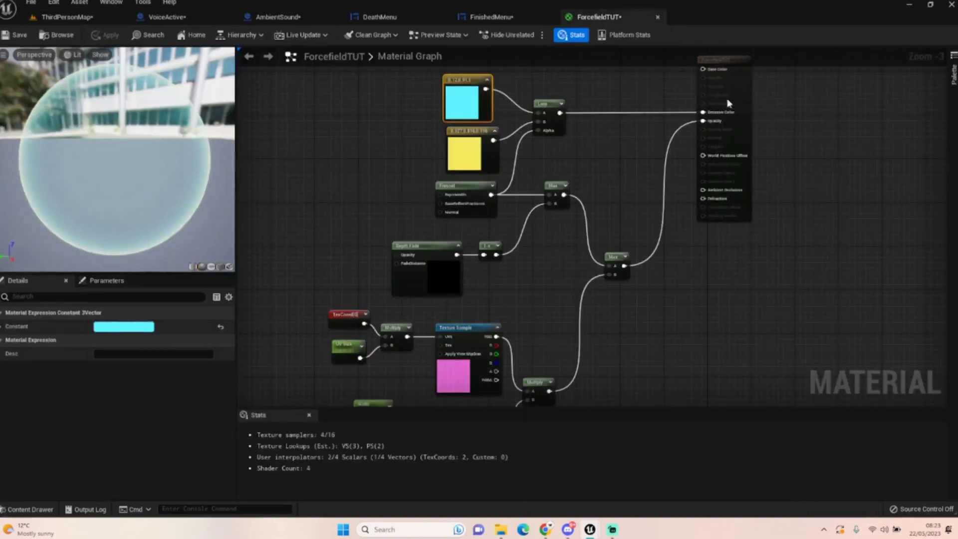
pyautogui.click(730, 70)
pyautogui.scroll(-1, 226, 399)
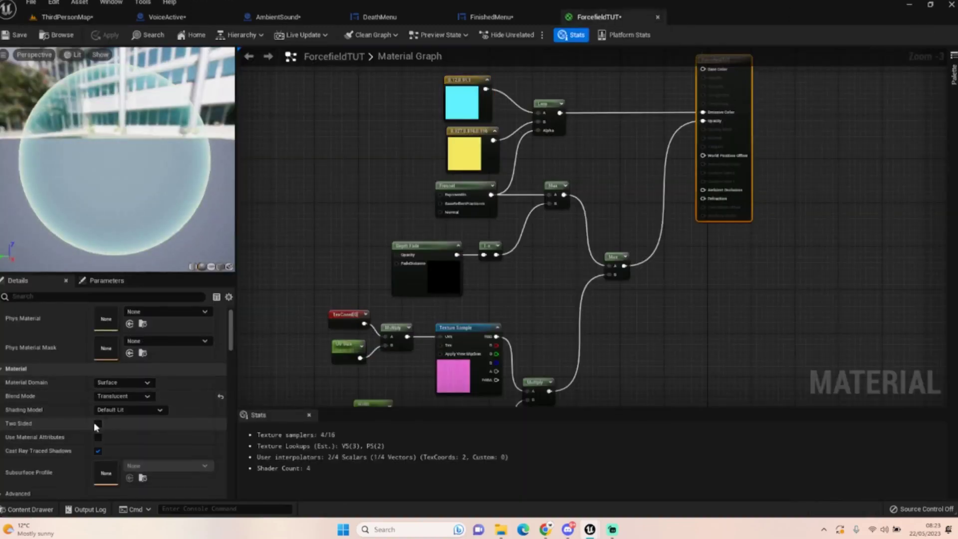
pyautogui.click(98, 423)
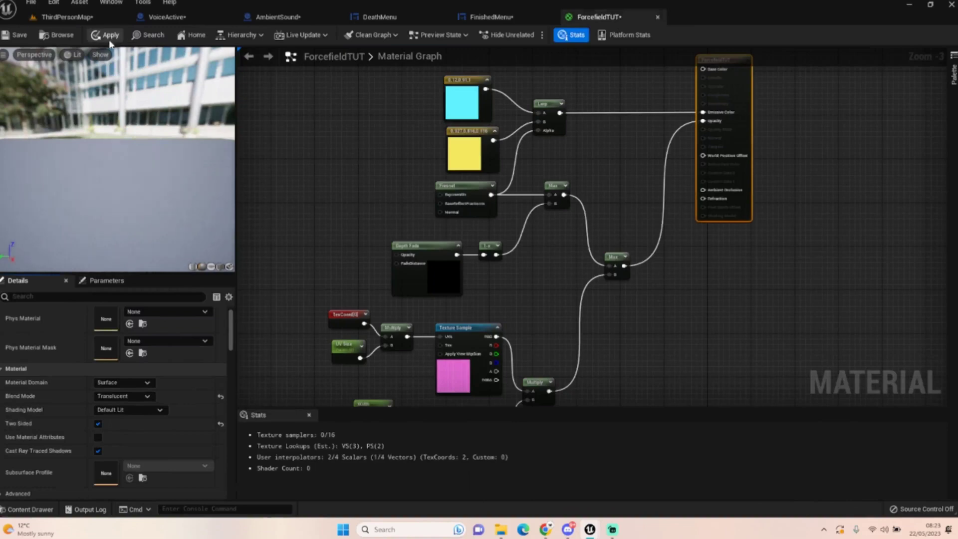
pyautogui.click(13, 38)
# - Check the cyan forcefield from the back side of the doorway in ThirdPersonMap
pyautogui.click(52, 18)
pyautogui.press('w')
pyautogui.moveTo(605, 293)
pyautogui.mouseDown(button='right')
pyautogui.moveTo(320, 289)
pyautogui.moveTo(678, 284)
pyautogui.moveTo(698, 274)
pyautogui.moveTo(601, 297)
pyautogui.mouseUp(button='right')
pyautogui.press('w')
pyautogui.press('s')
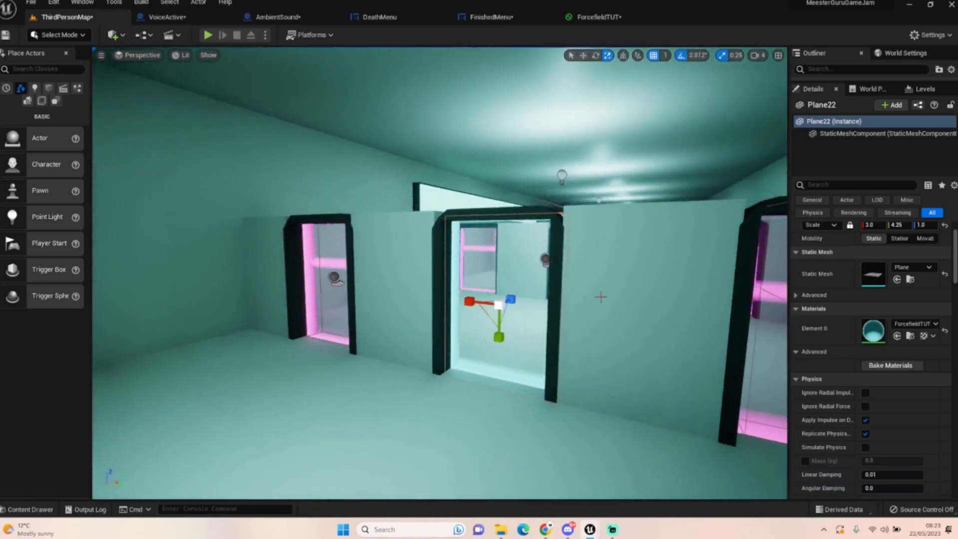